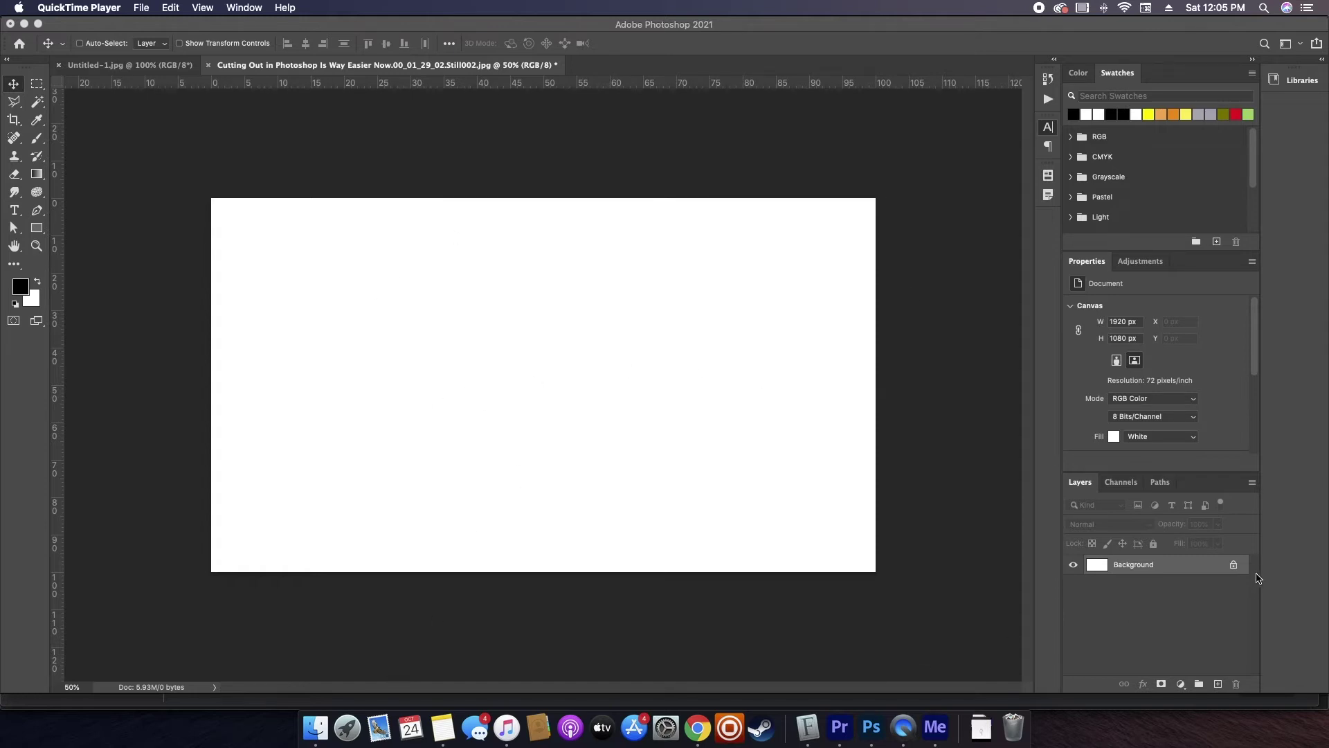
Unlock the Background as an editable layer named Layer 0 and bring up the layer effects list
double_click(1203, 569)
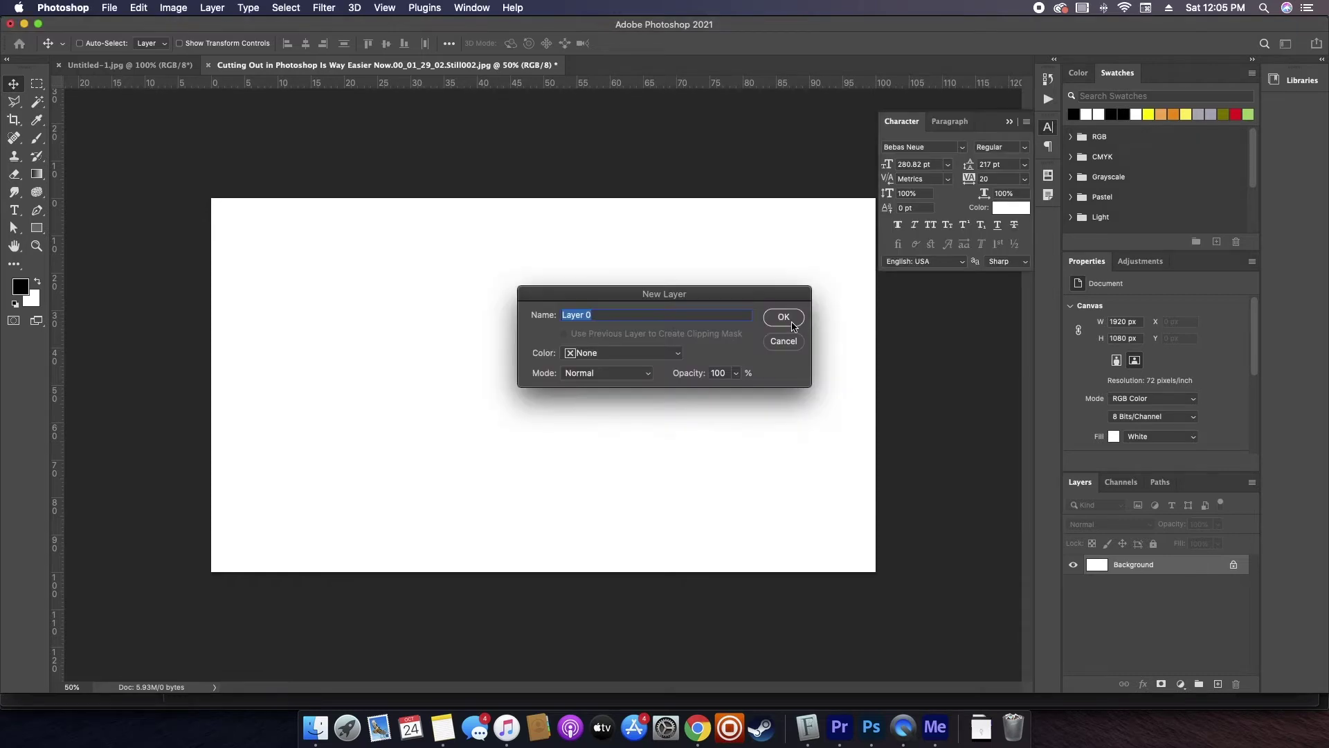
click(784, 319)
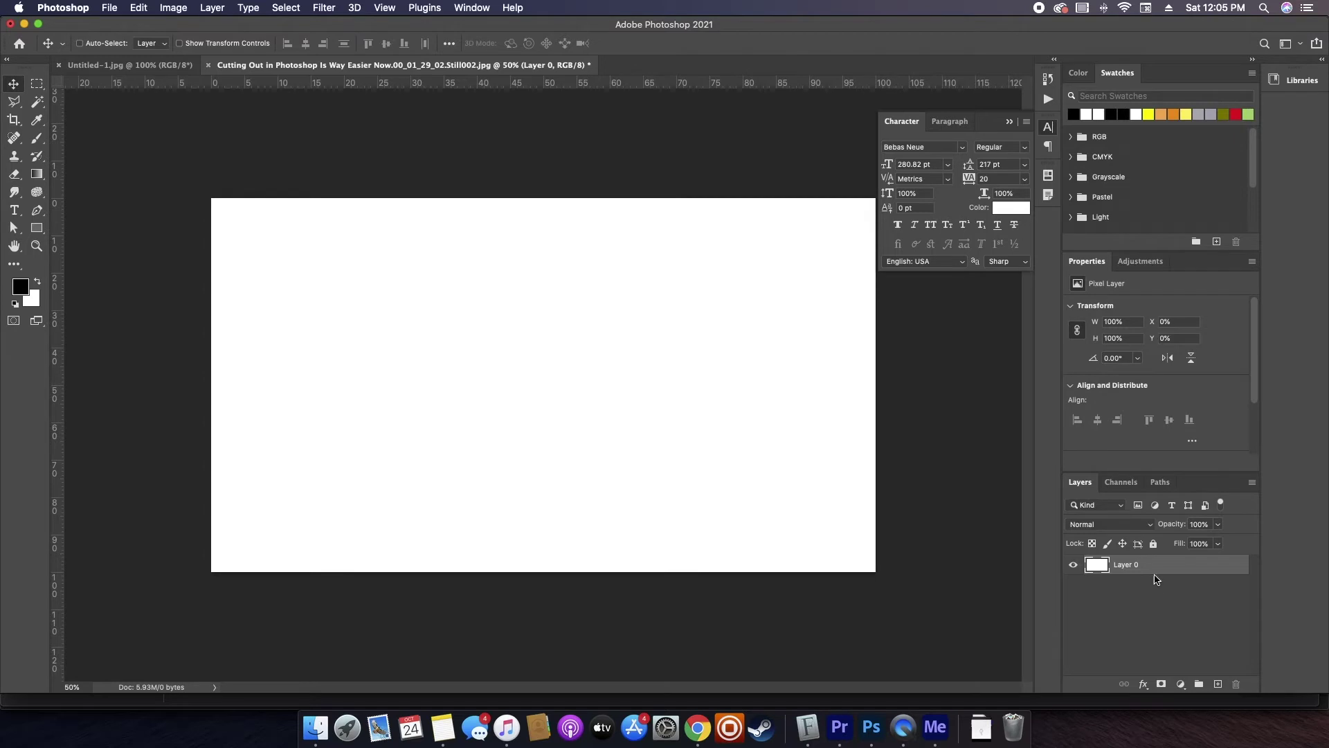
click(1144, 684)
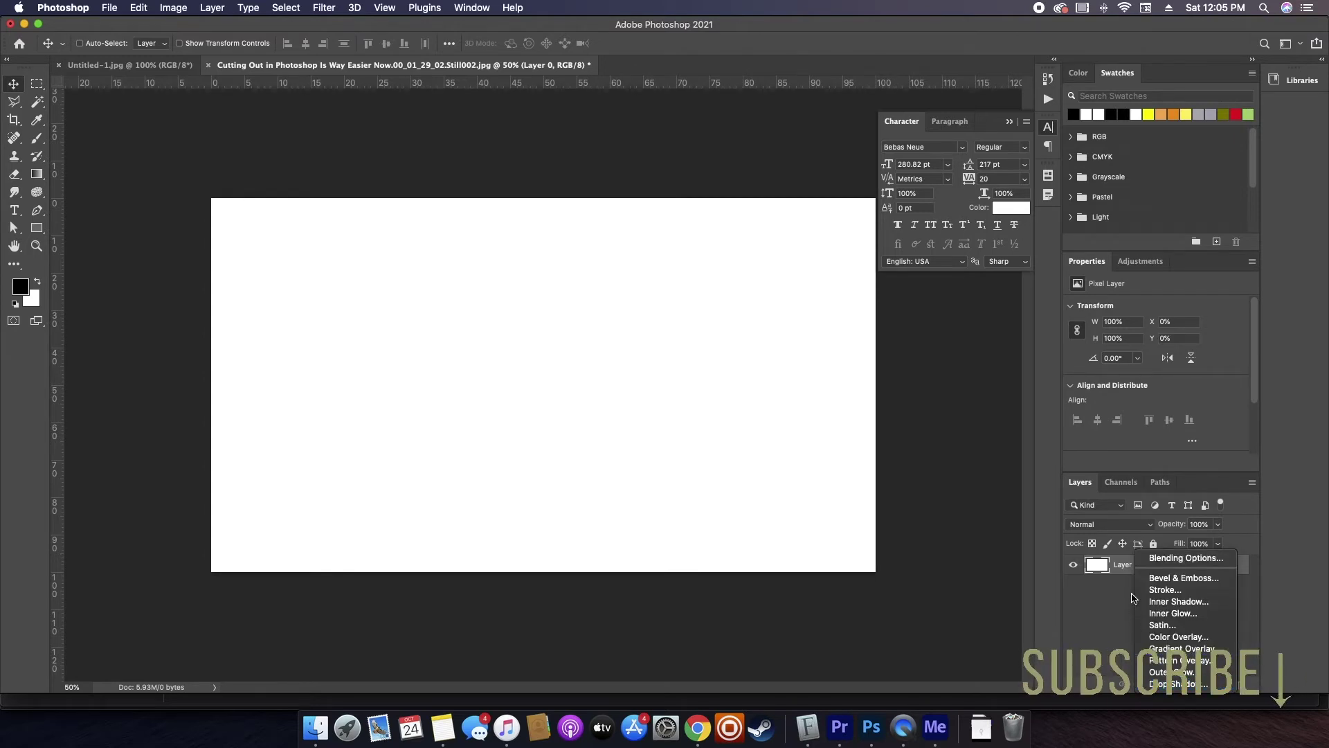
Add a Gradient Overlay to Layer 0 and apply the first preset from the Blues set
click(1170, 648)
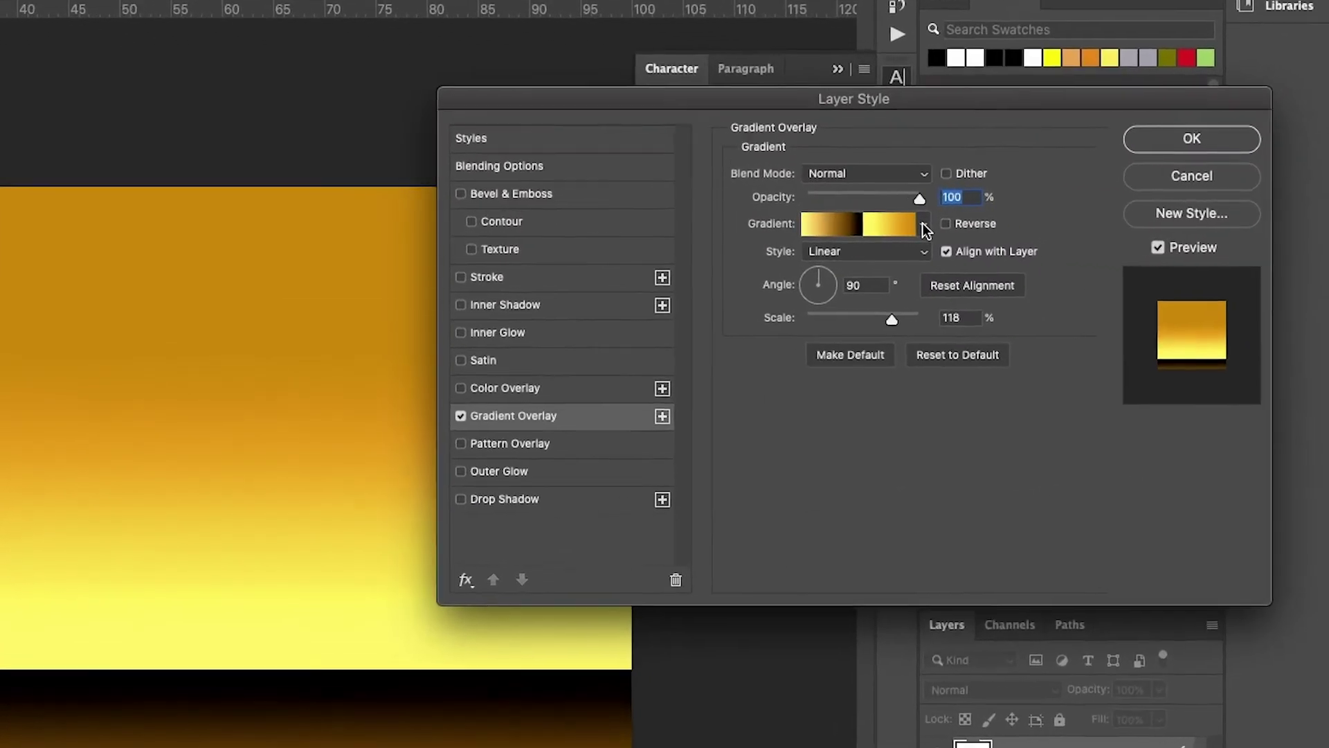
click(1023, 223)
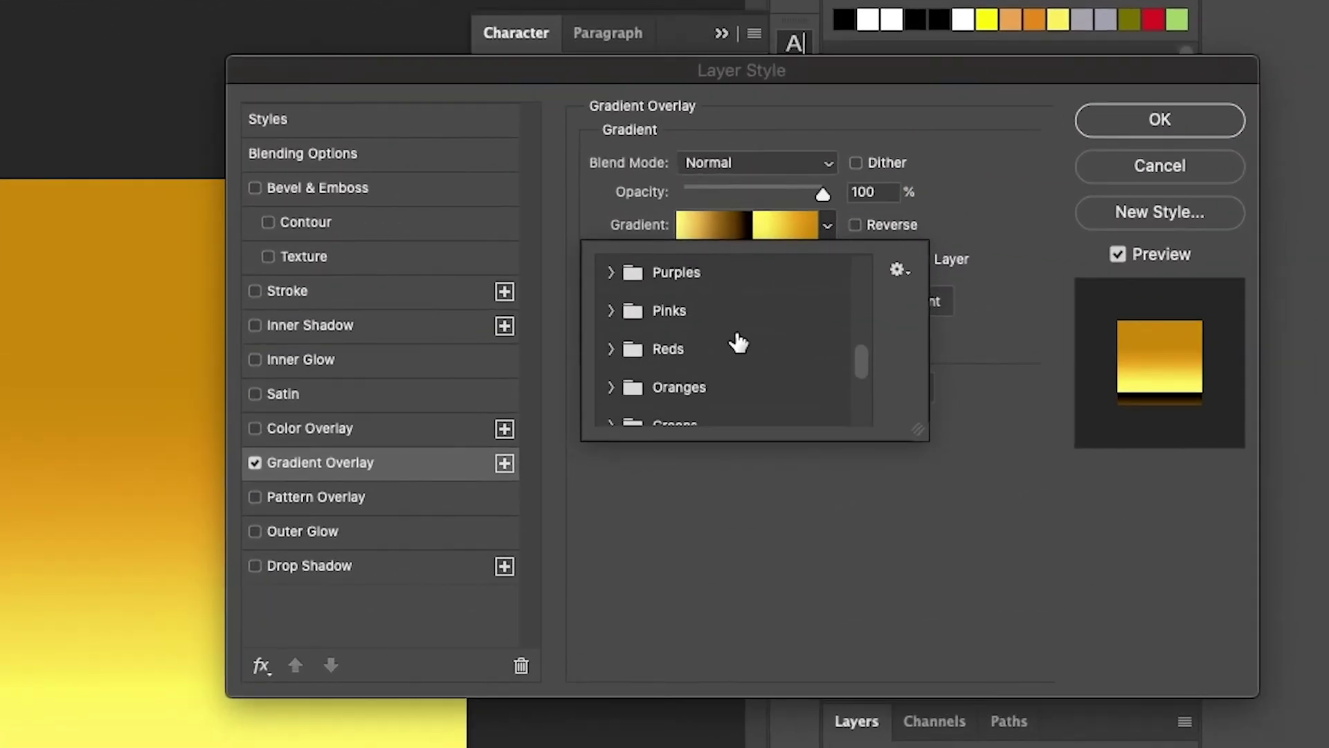
scroll(737, 341, down, 5)
scroll(736, 339, up, 10)
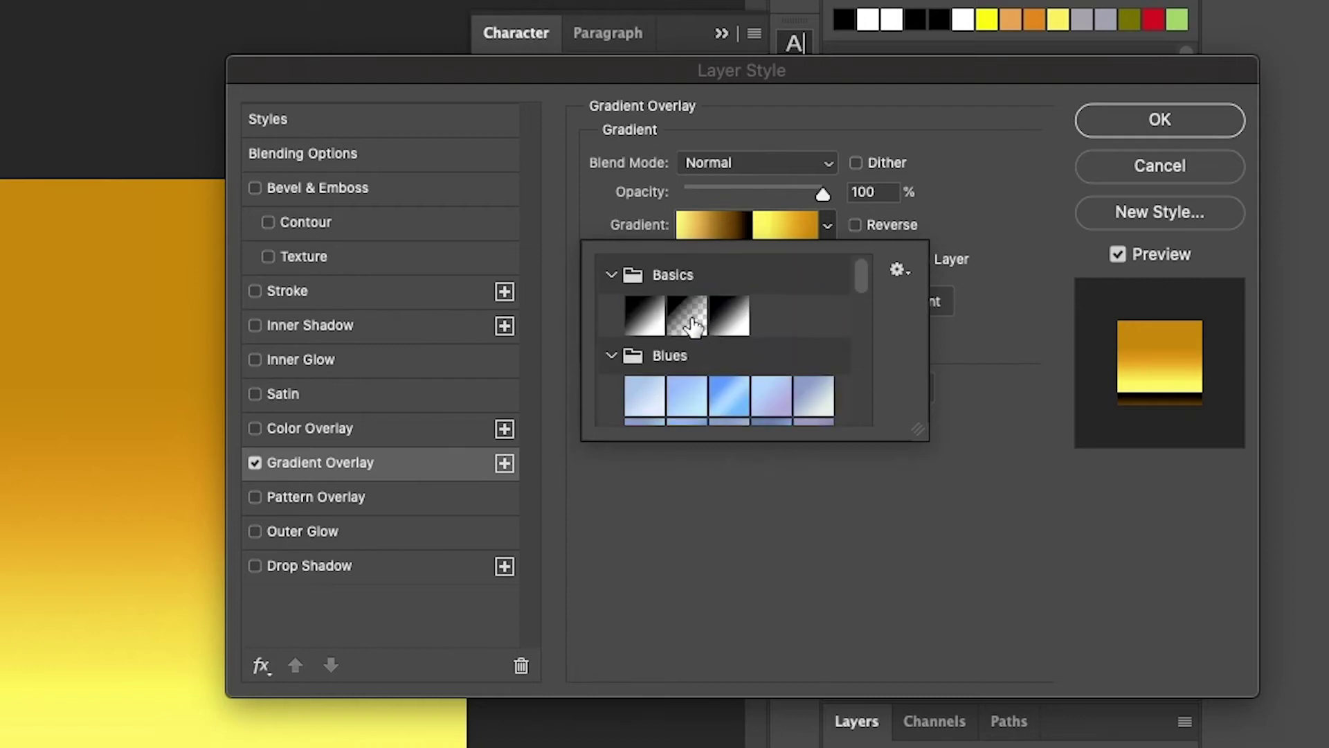
click(610, 275)
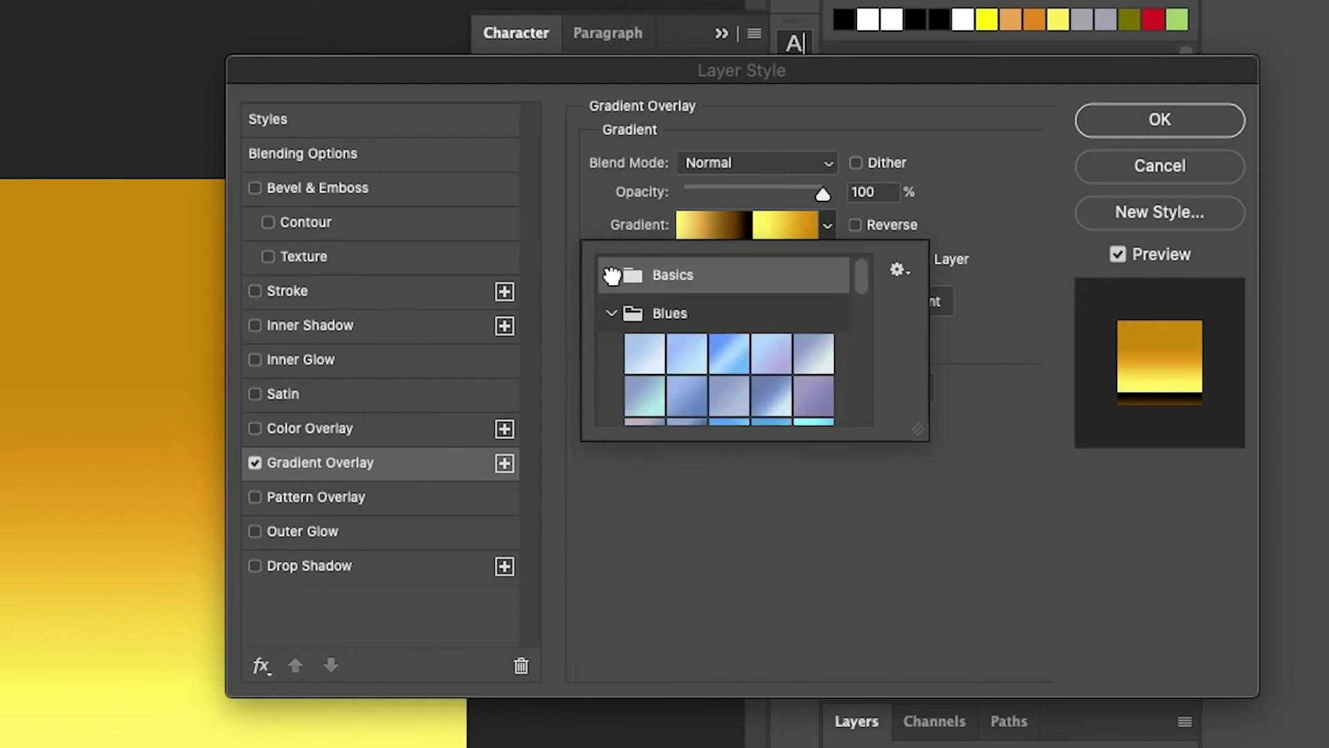
click(609, 315)
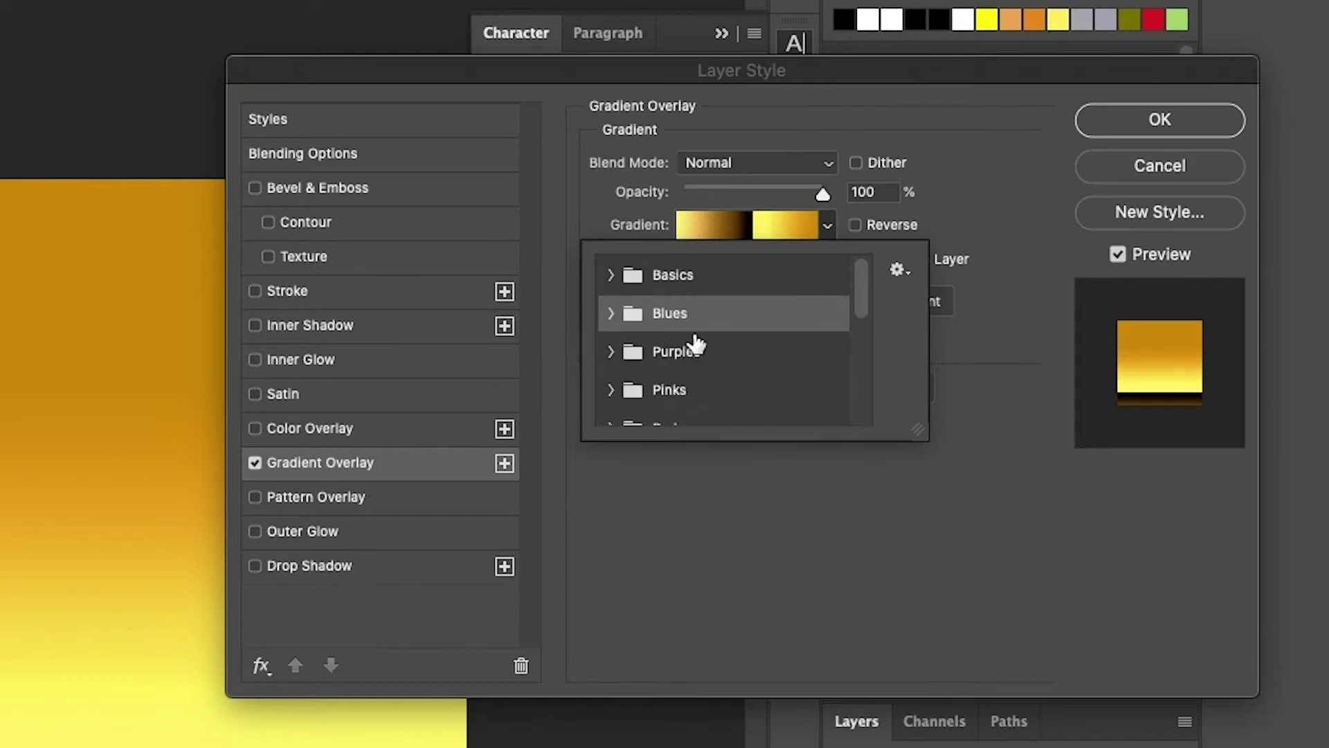
click(696, 339)
click(629, 362)
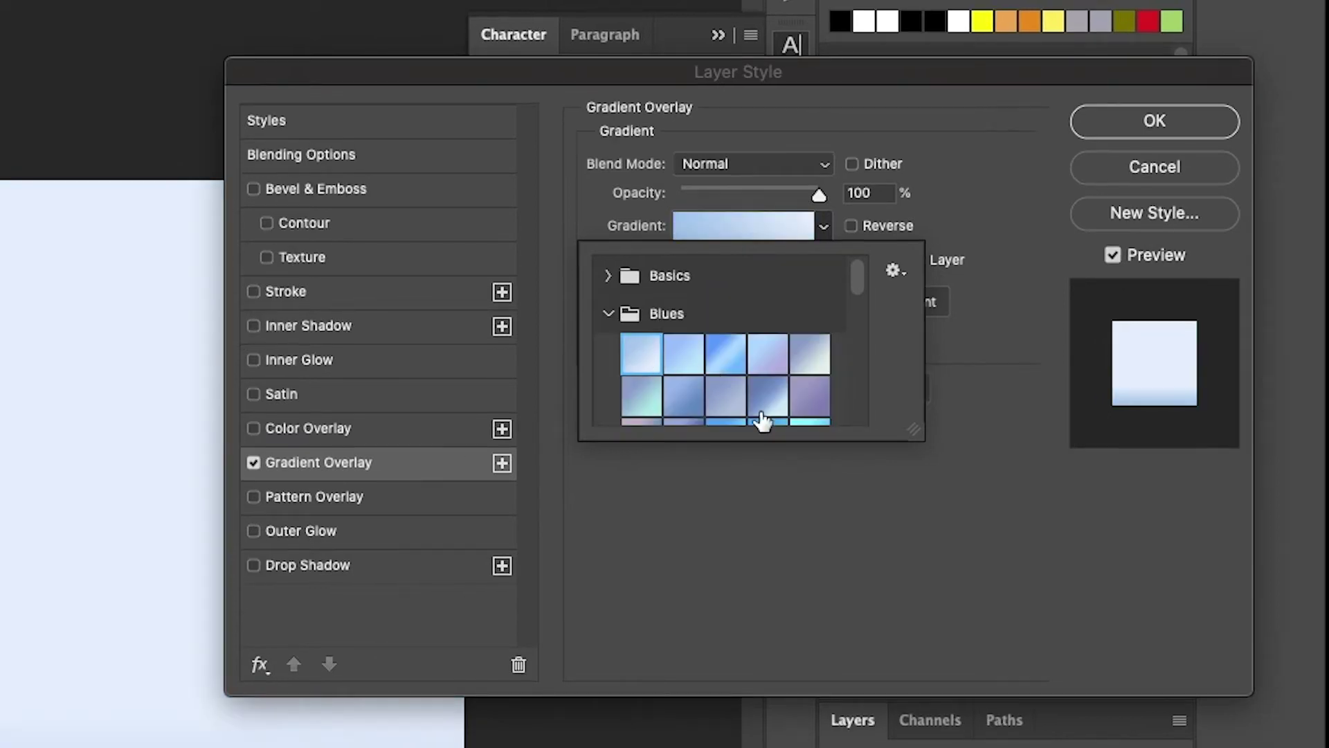
Enlarge the preset list and try several blue gradients, ending on a bright blue
scroll(759, 415, down, 1)
drag(911, 423, 1181, 744)
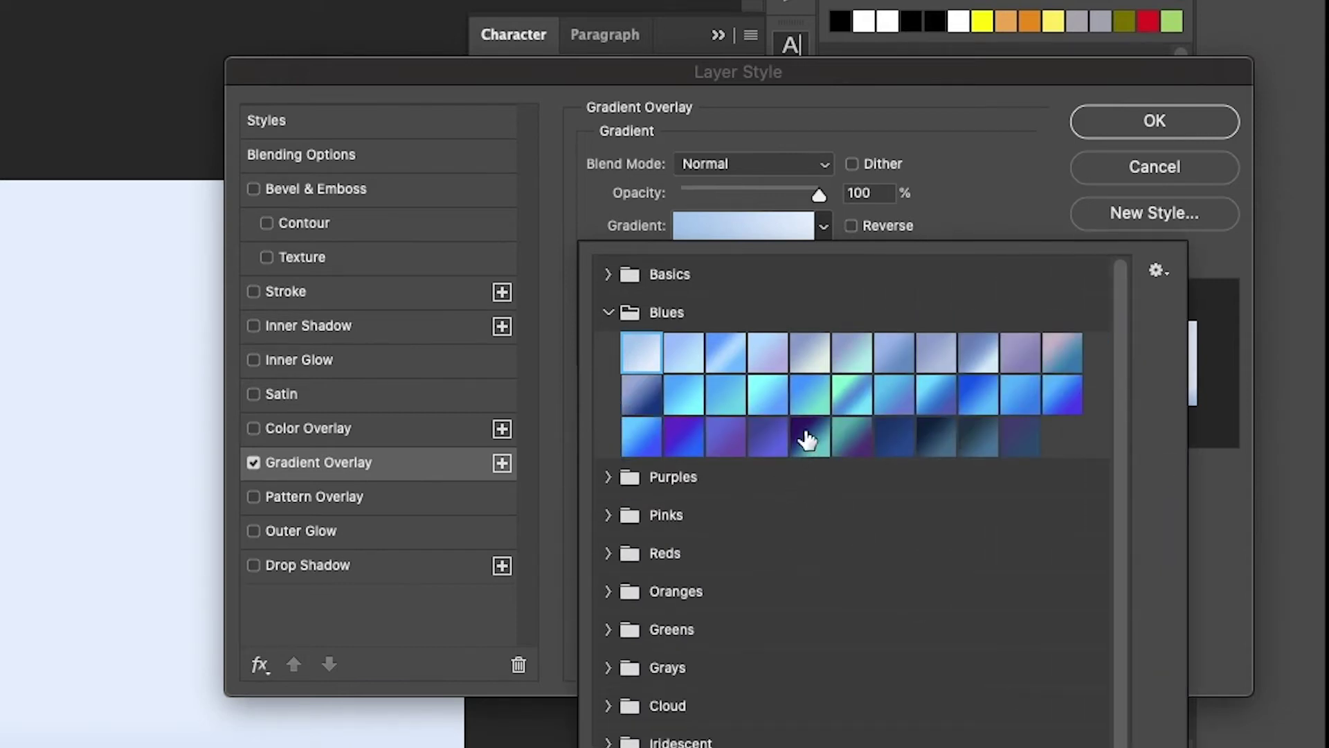
click(803, 434)
click(852, 434)
click(893, 443)
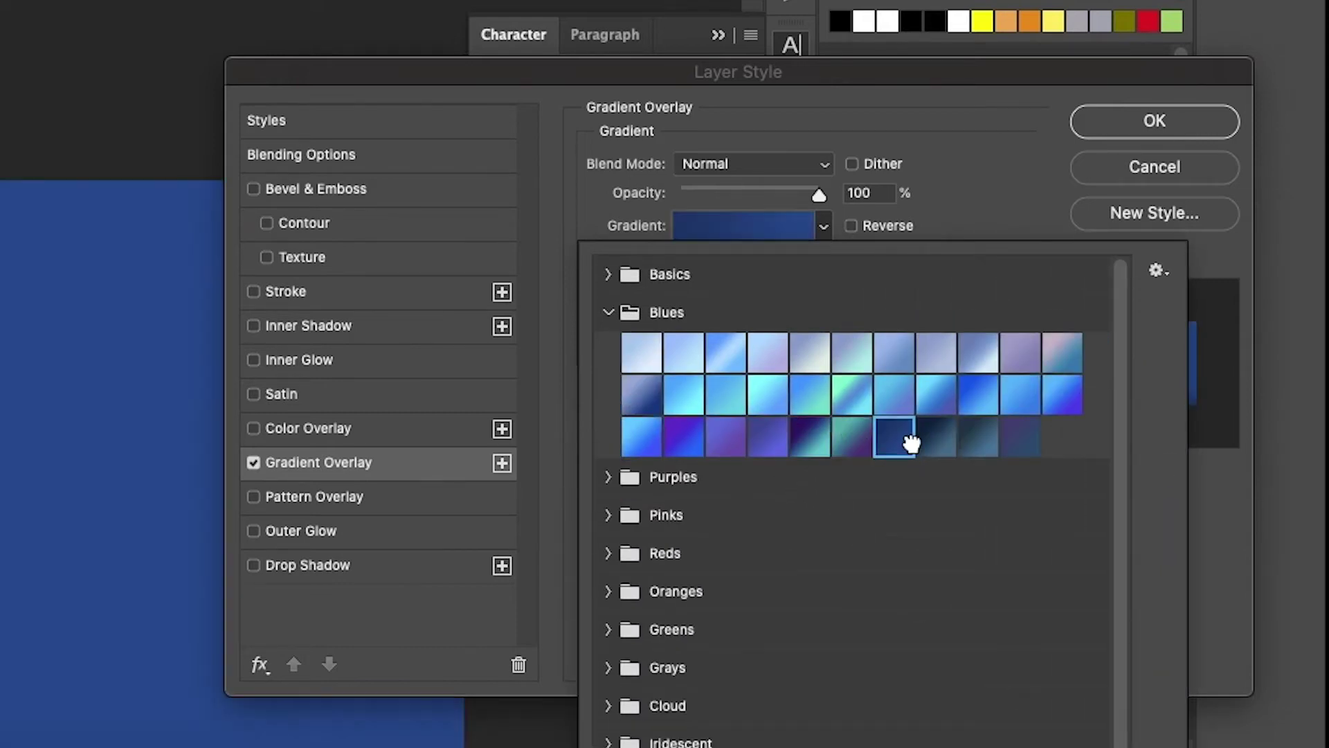
click(936, 440)
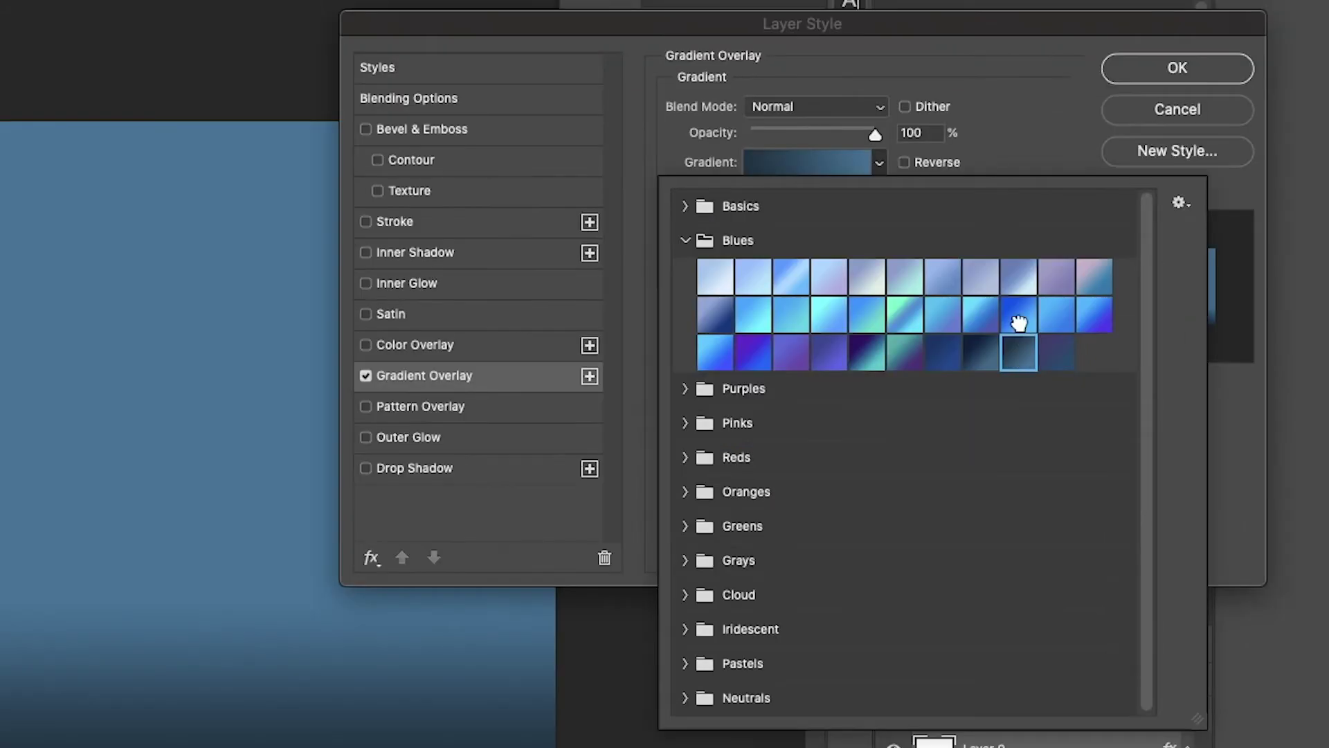
click(978, 394)
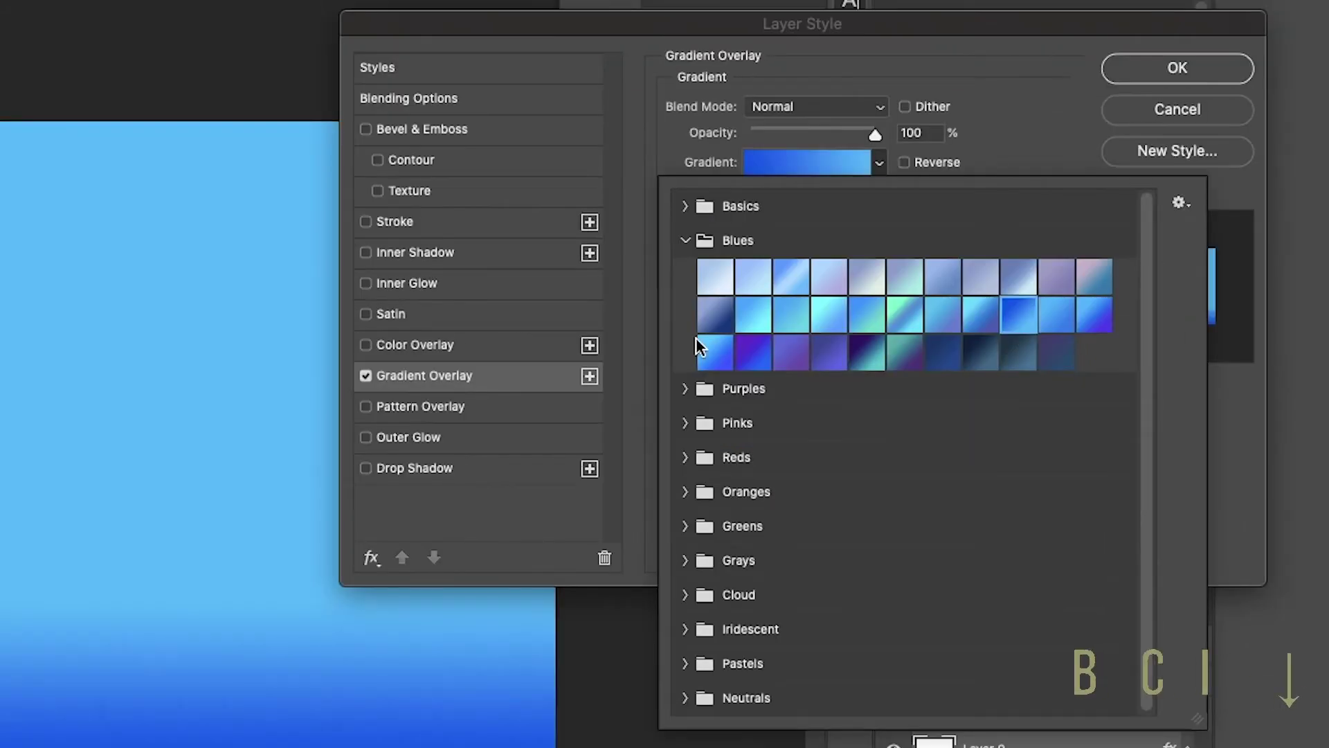
Apply a pink-to-purple gradient from the Purples preset set
click(608, 477)
click(748, 424)
click(713, 431)
click(720, 463)
Reopen the gradient presets and browse the Neutrals, Pastels, Iridescent and Cloud sets
scroll(779, 595, down, 3)
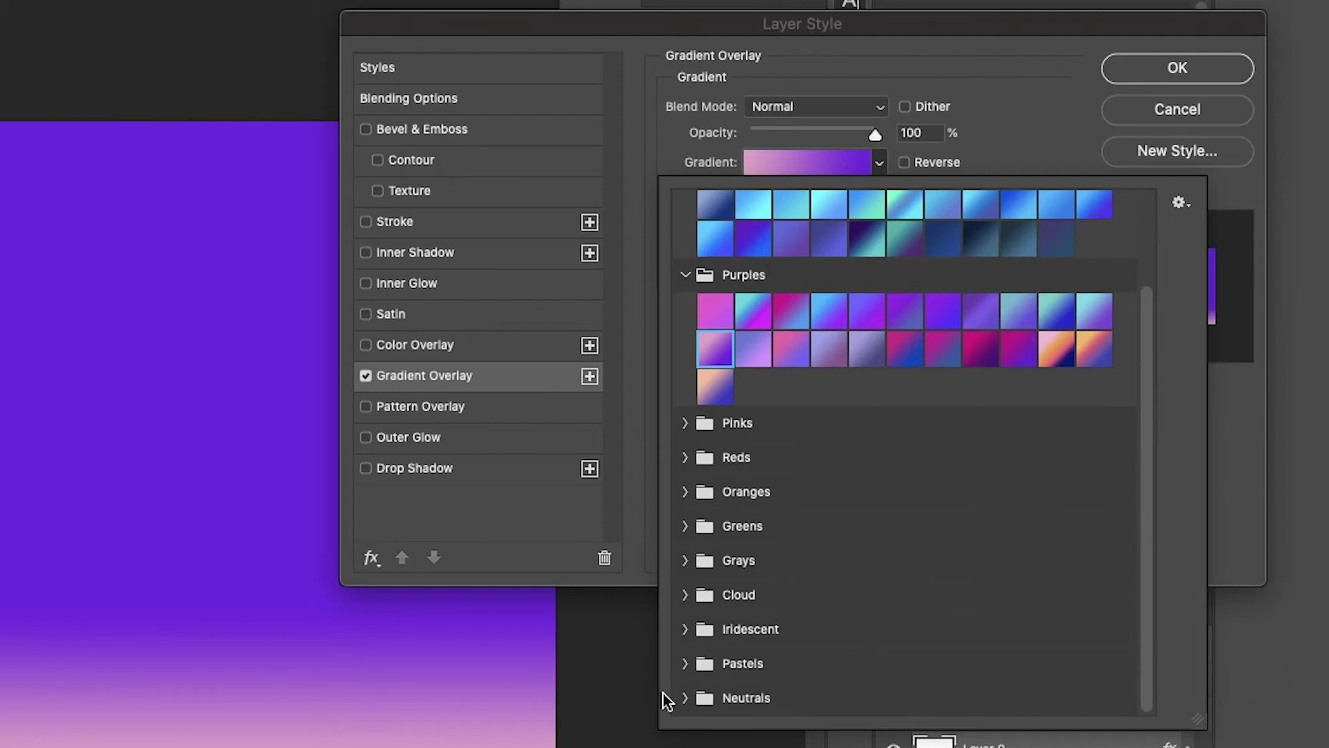
click(683, 721)
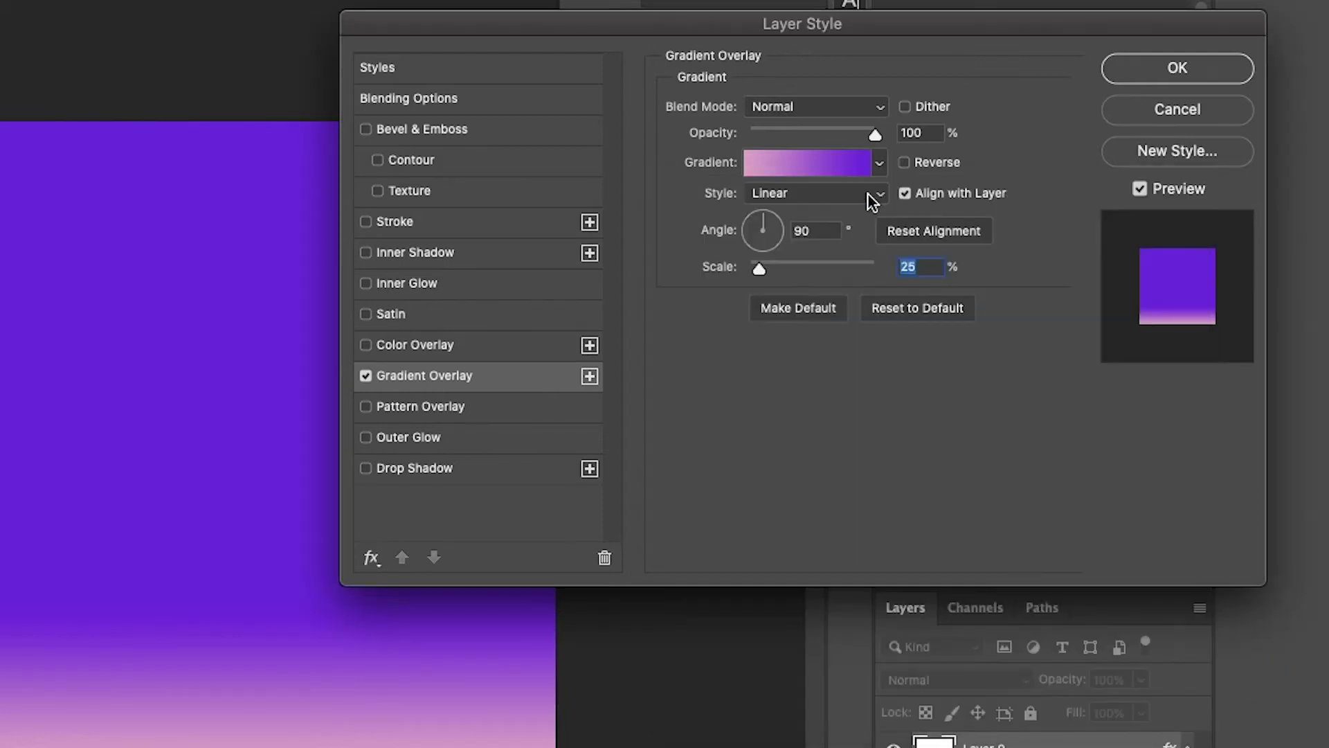
click(879, 164)
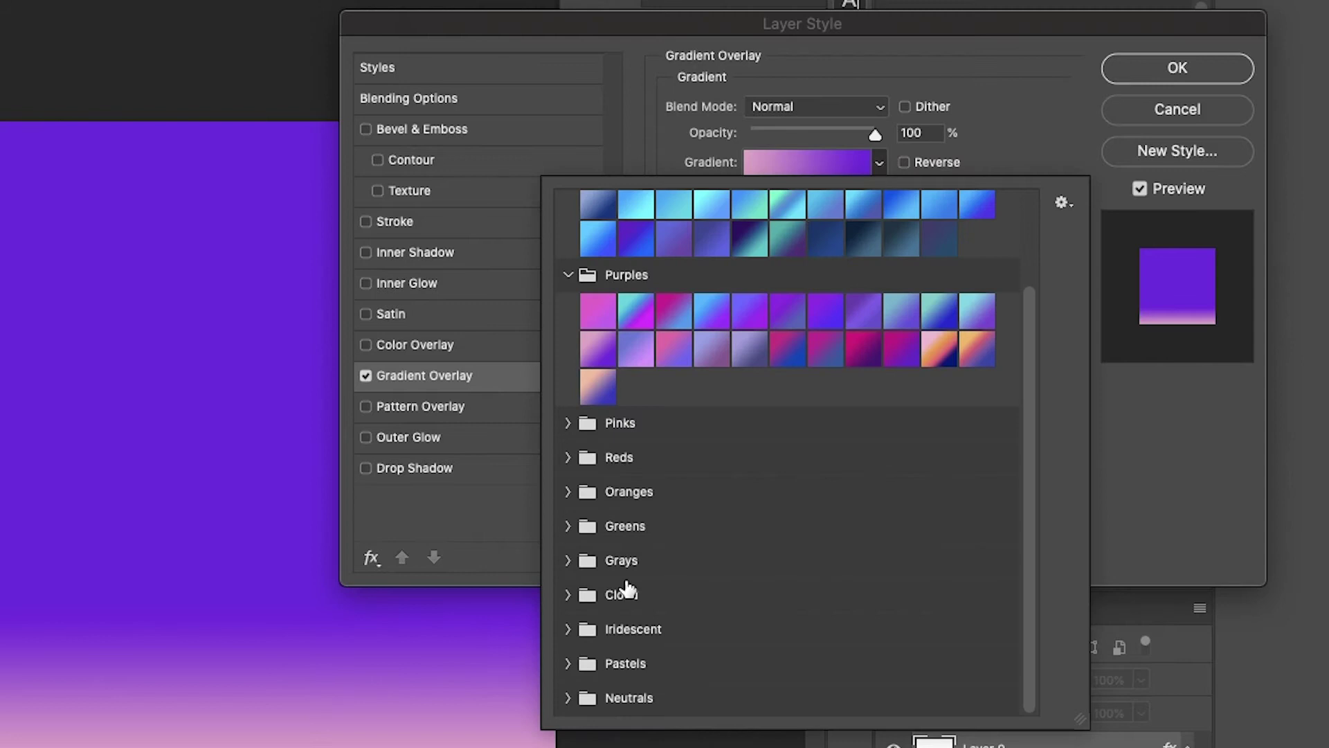
click(569, 701)
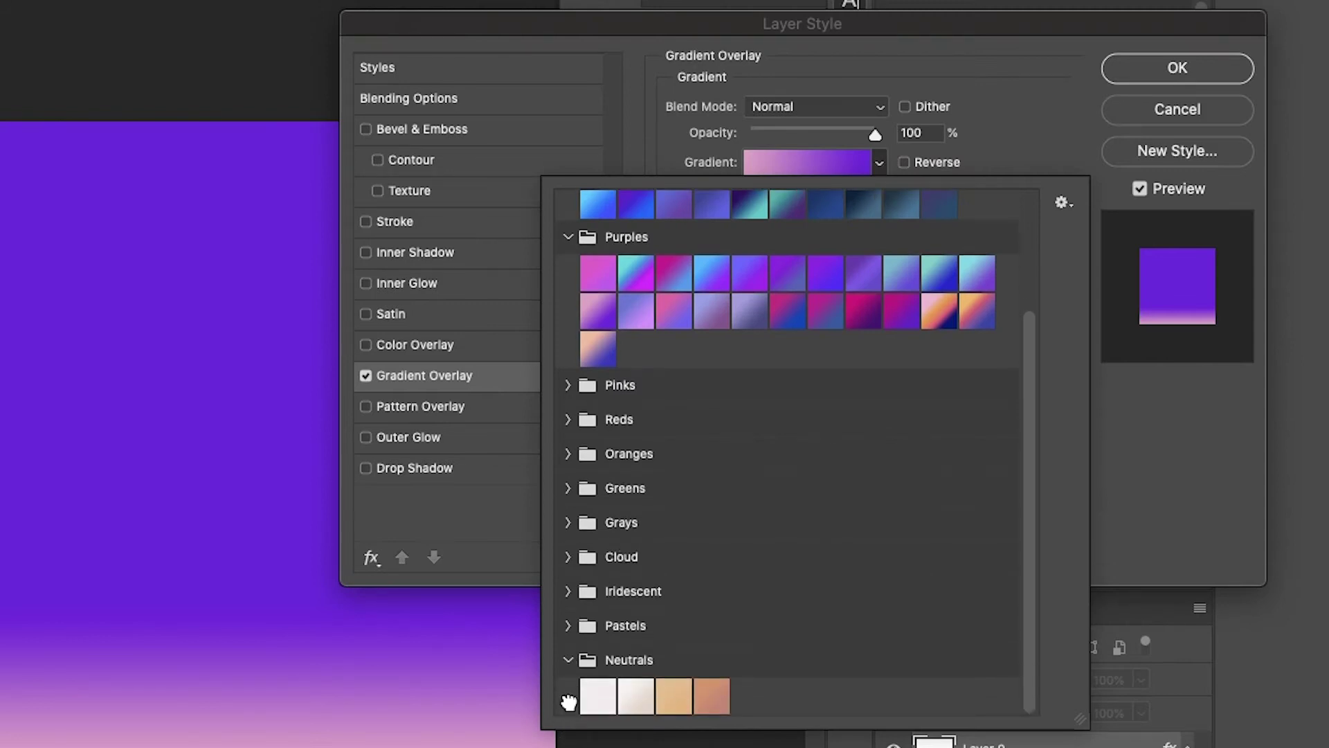
click(569, 625)
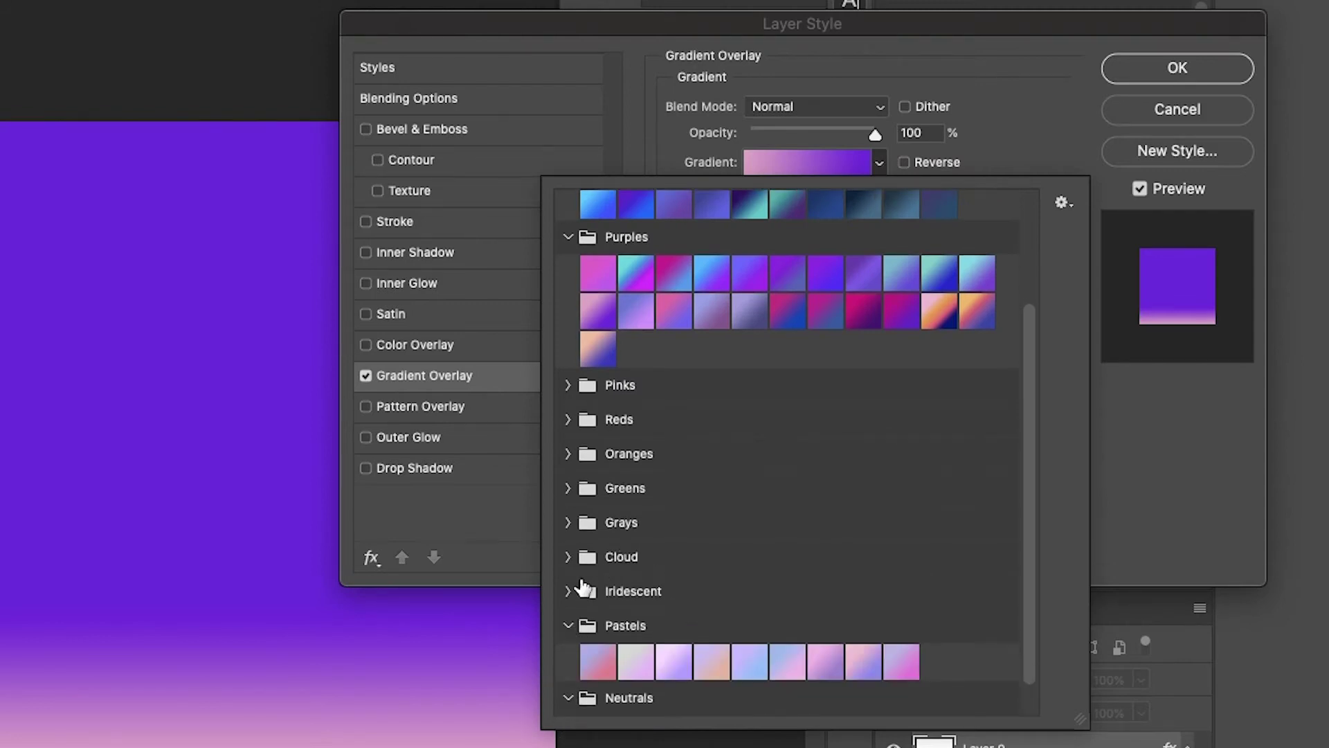
click(566, 591)
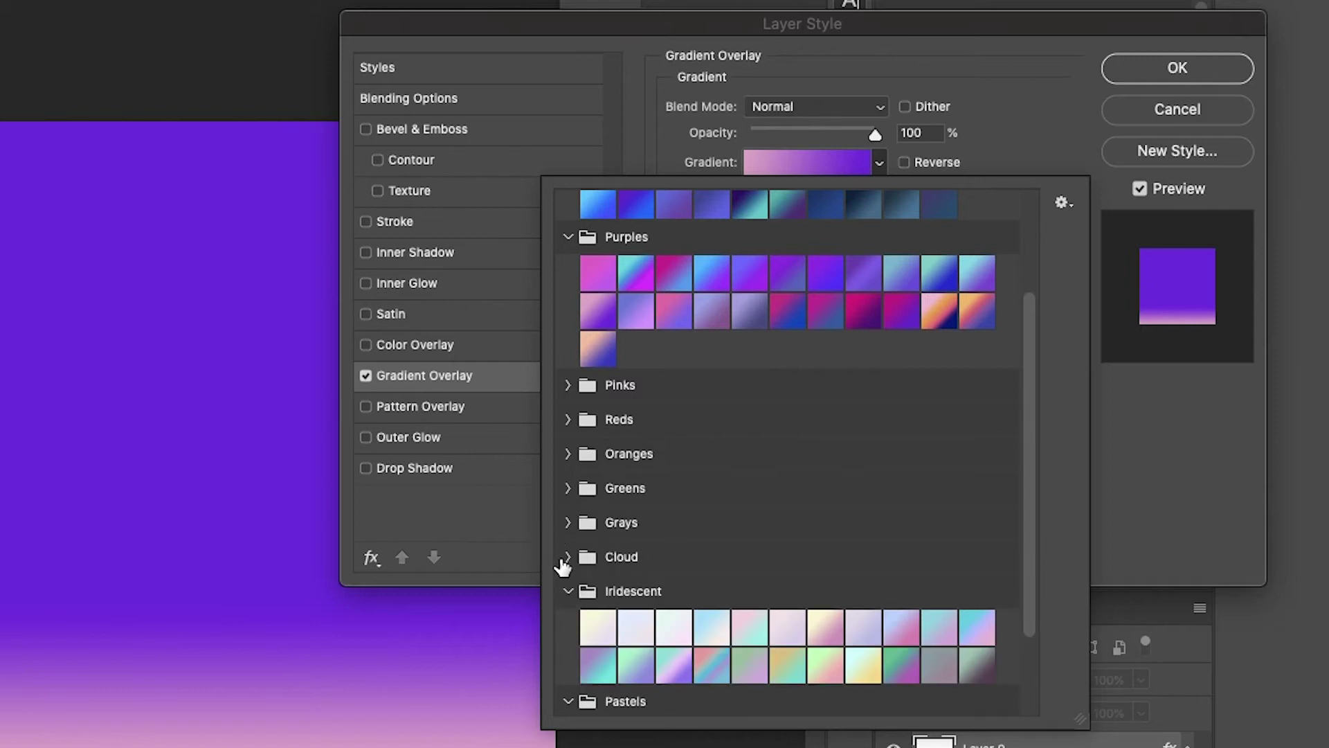
click(565, 558)
Browse the Grays and Greens sets, then keep the pink-to-purple gradient and open it for editing
click(568, 522)
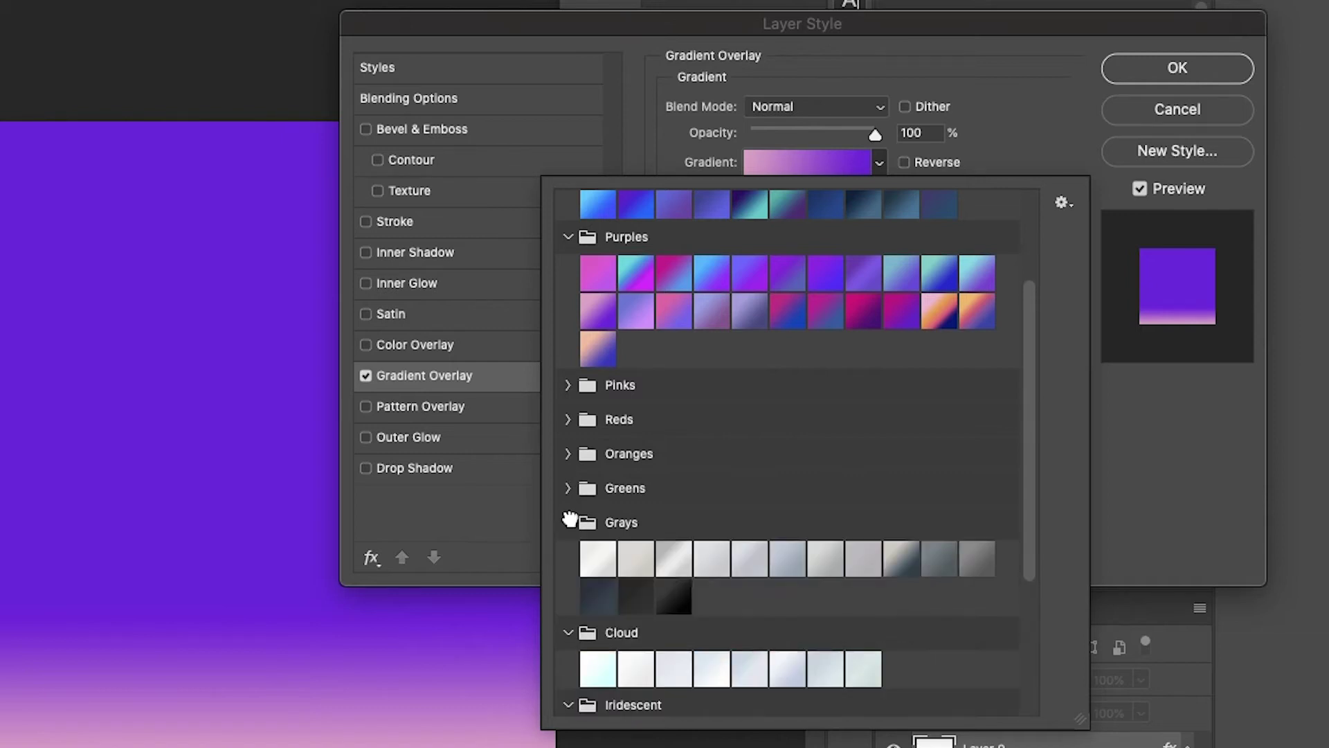
click(568, 490)
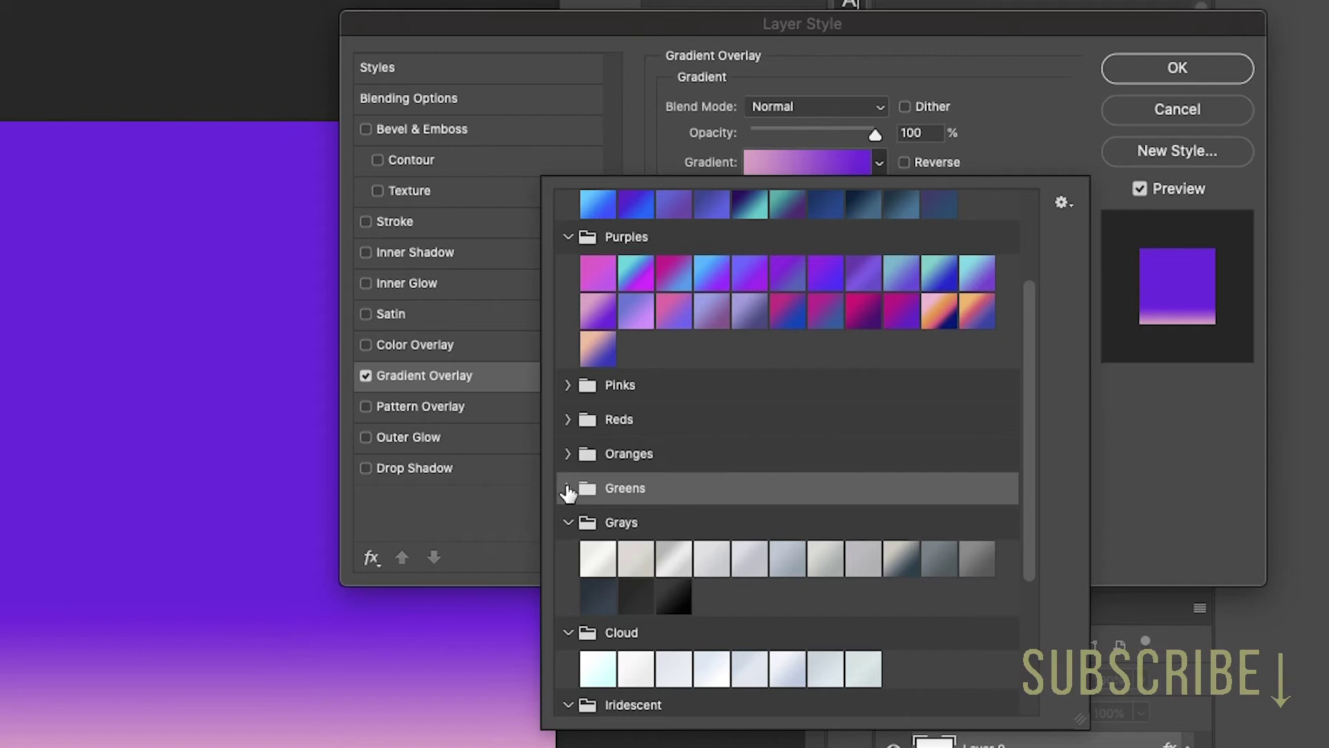
click(568, 490)
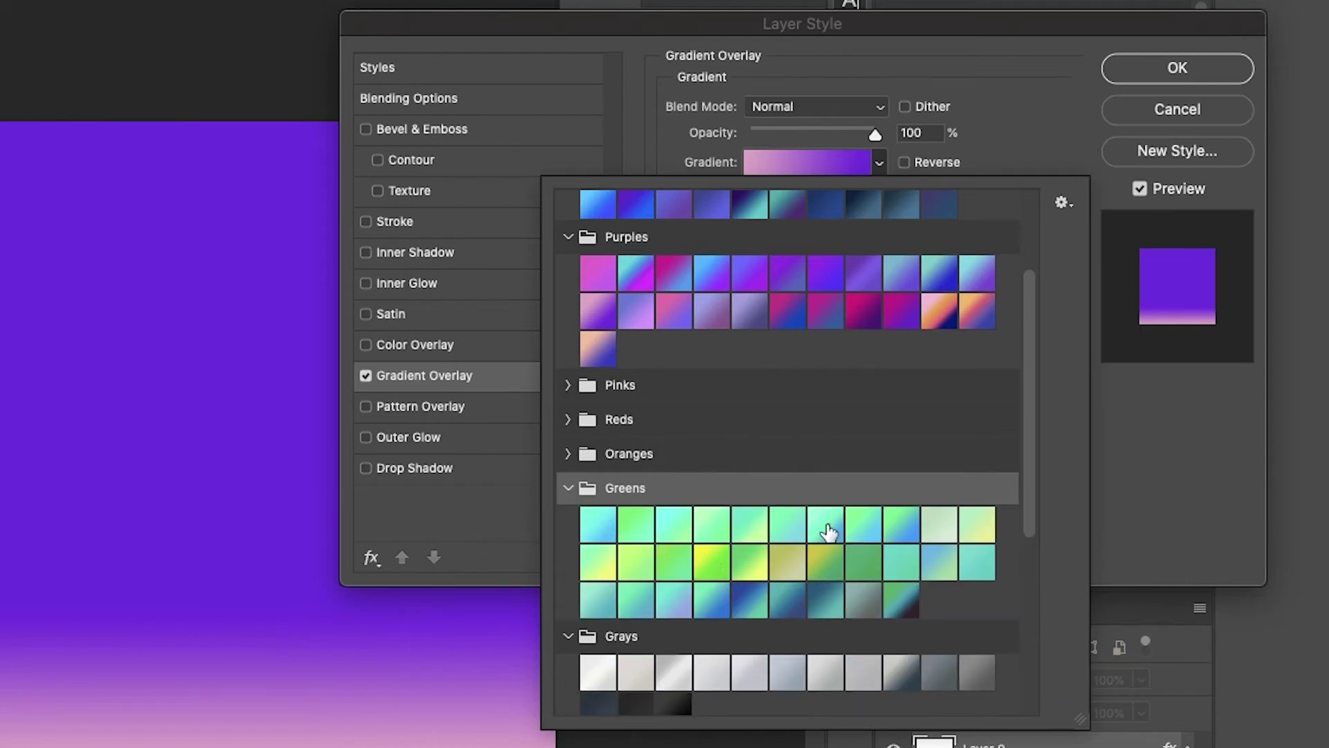
click(691, 135)
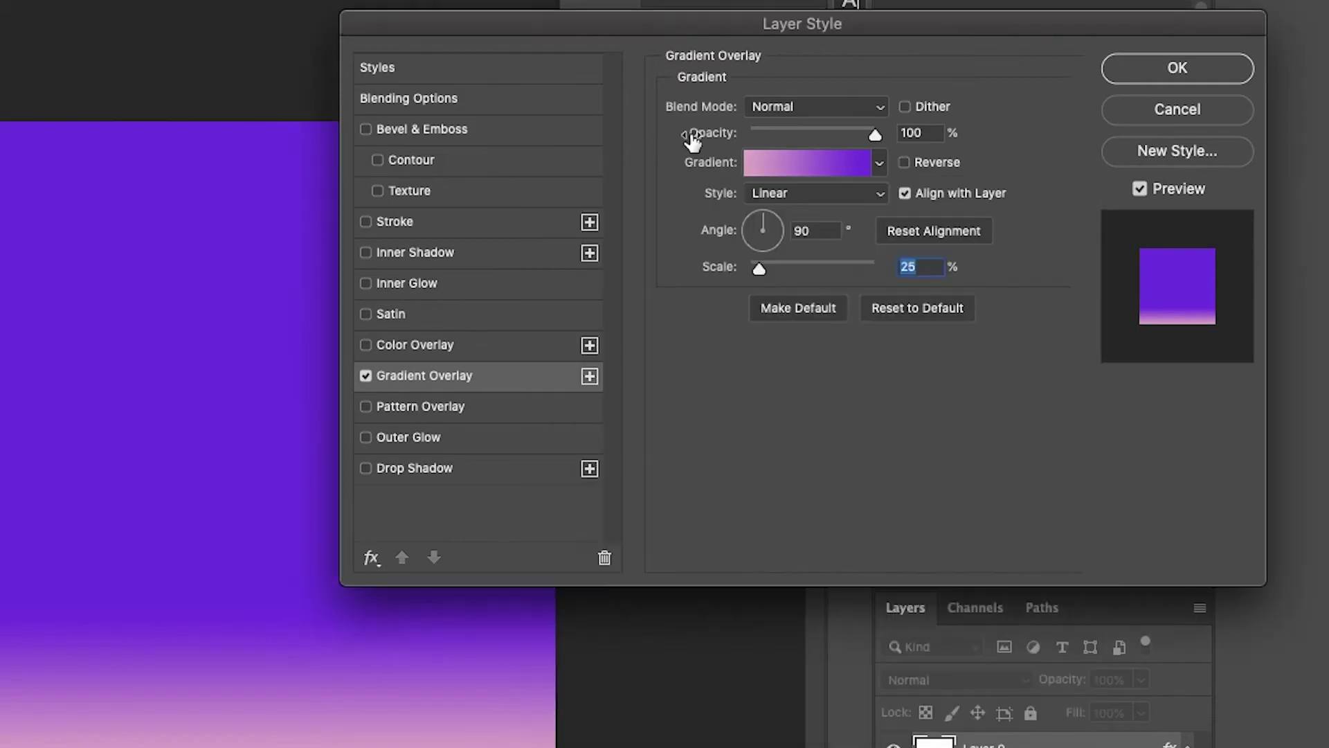
click(804, 165)
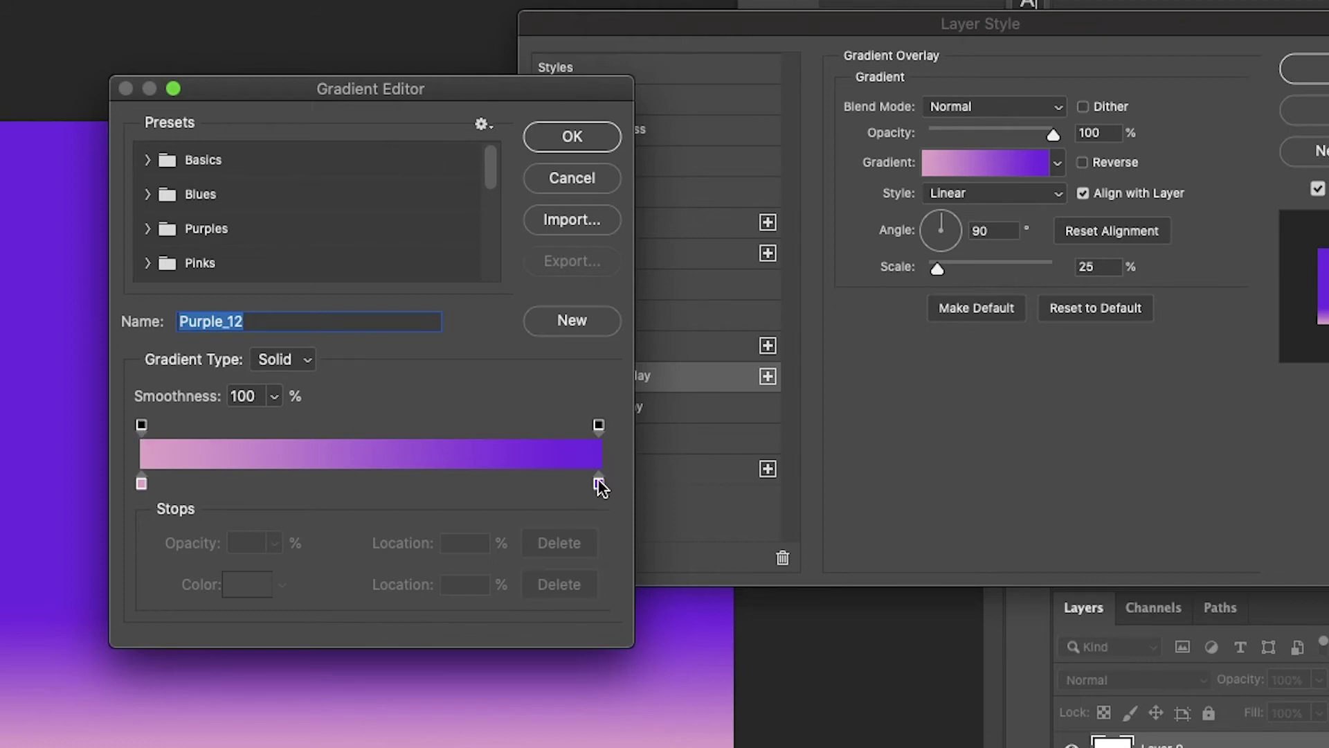
Select the pink left colour stop, undoing an accidental removal of the violet end stop
drag(142, 485, 104, 481)
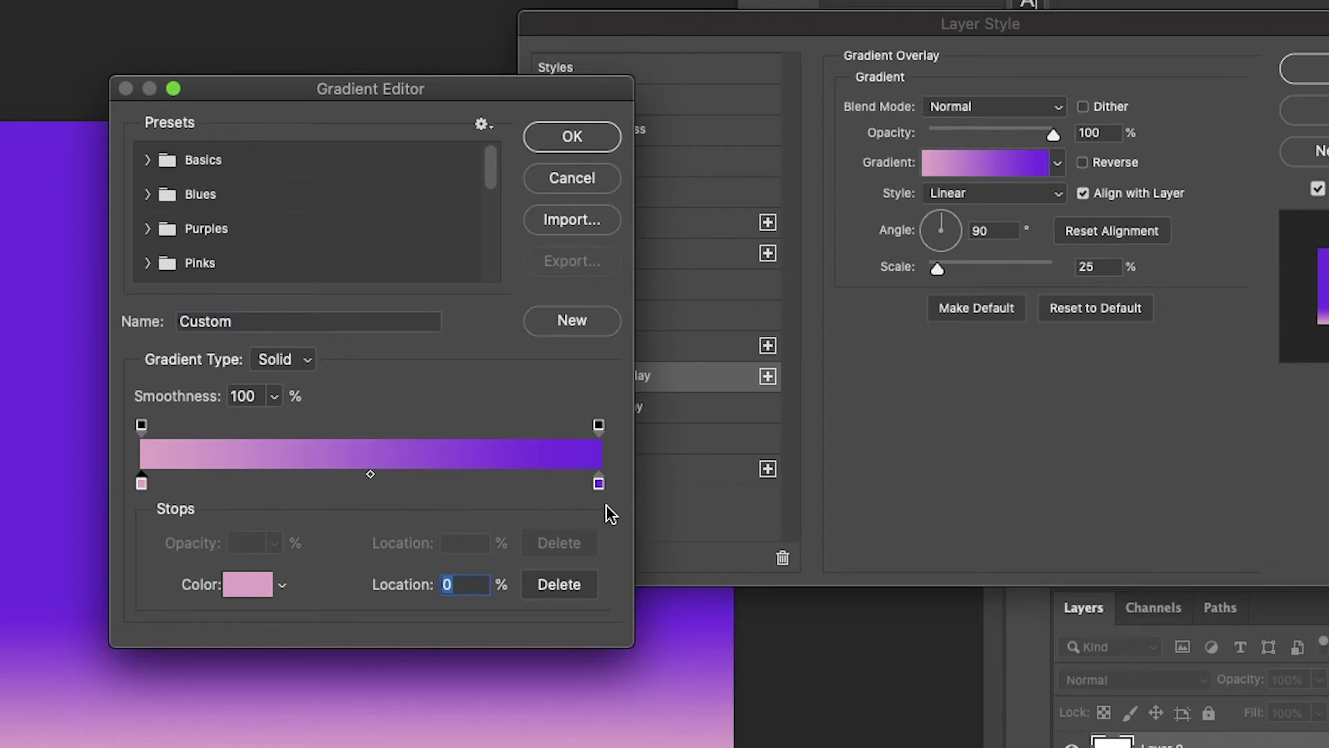
drag(599, 485, 691, 525)
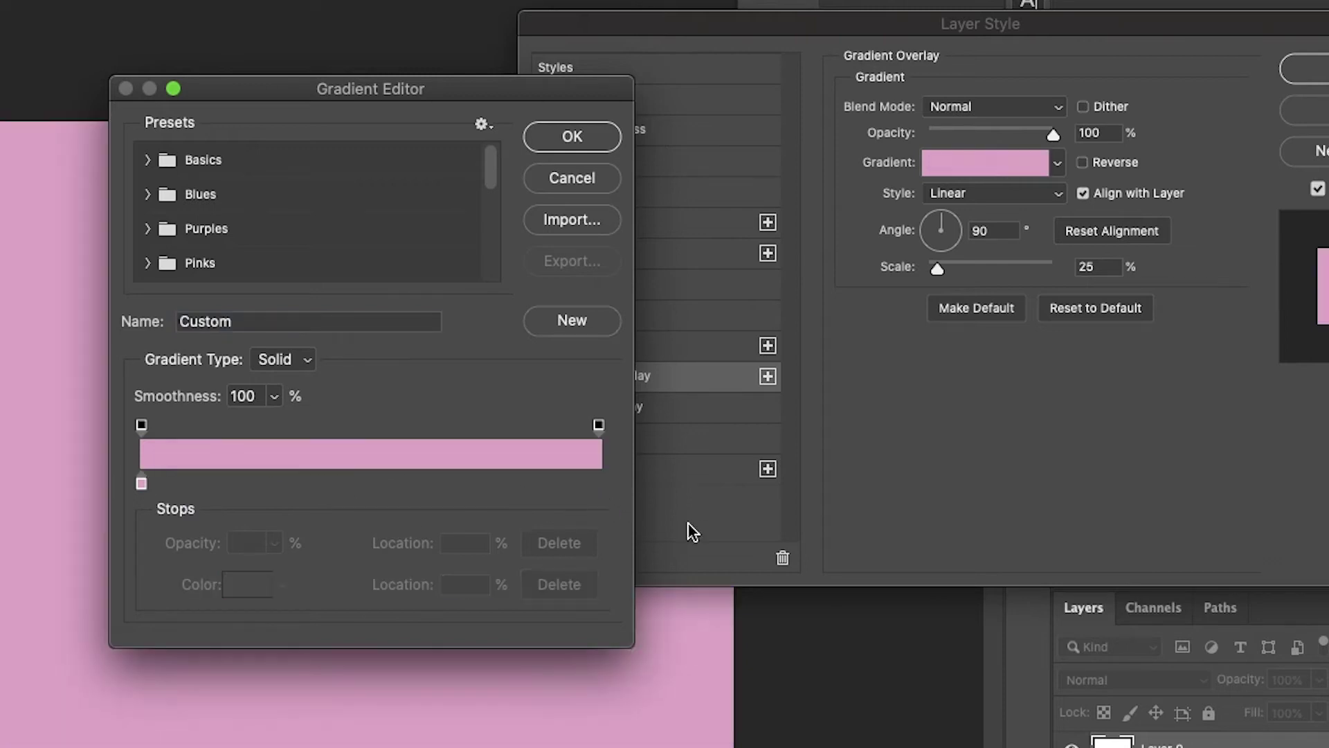
key(super+z)
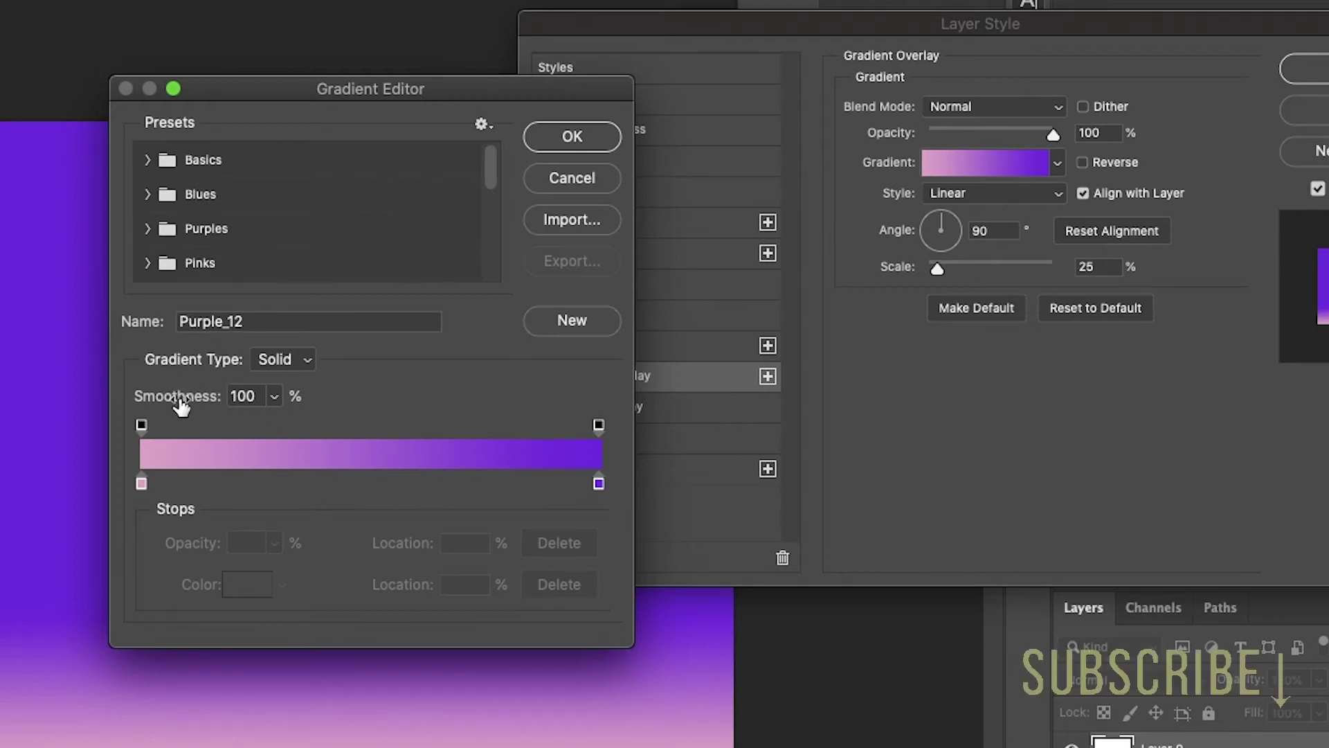
click(141, 483)
double_click(141, 483)
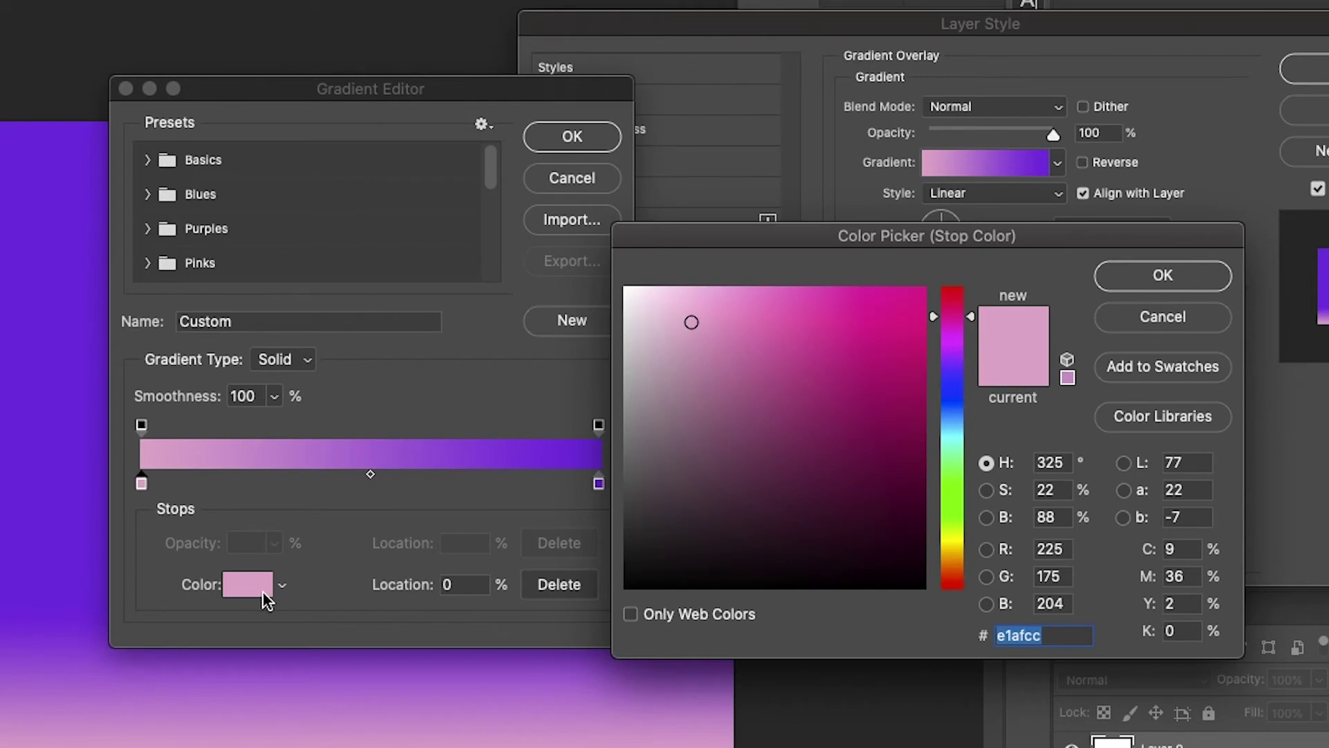
click(1135, 275)
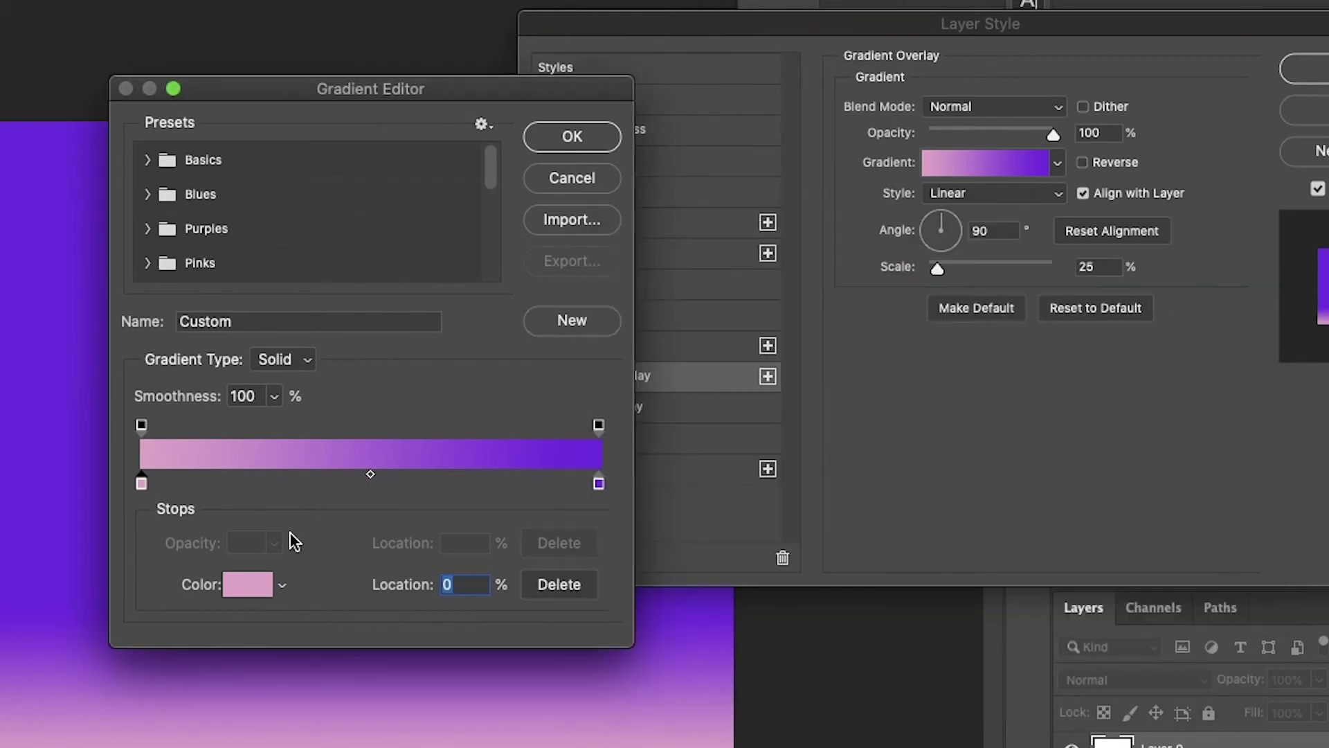
Set the left colour stop to mint green 00ffb4 in the Color Picker
click(236, 587)
drag(824, 357, 928, 287)
drag(863, 412, 968, 386)
drag(766, 335, 930, 286)
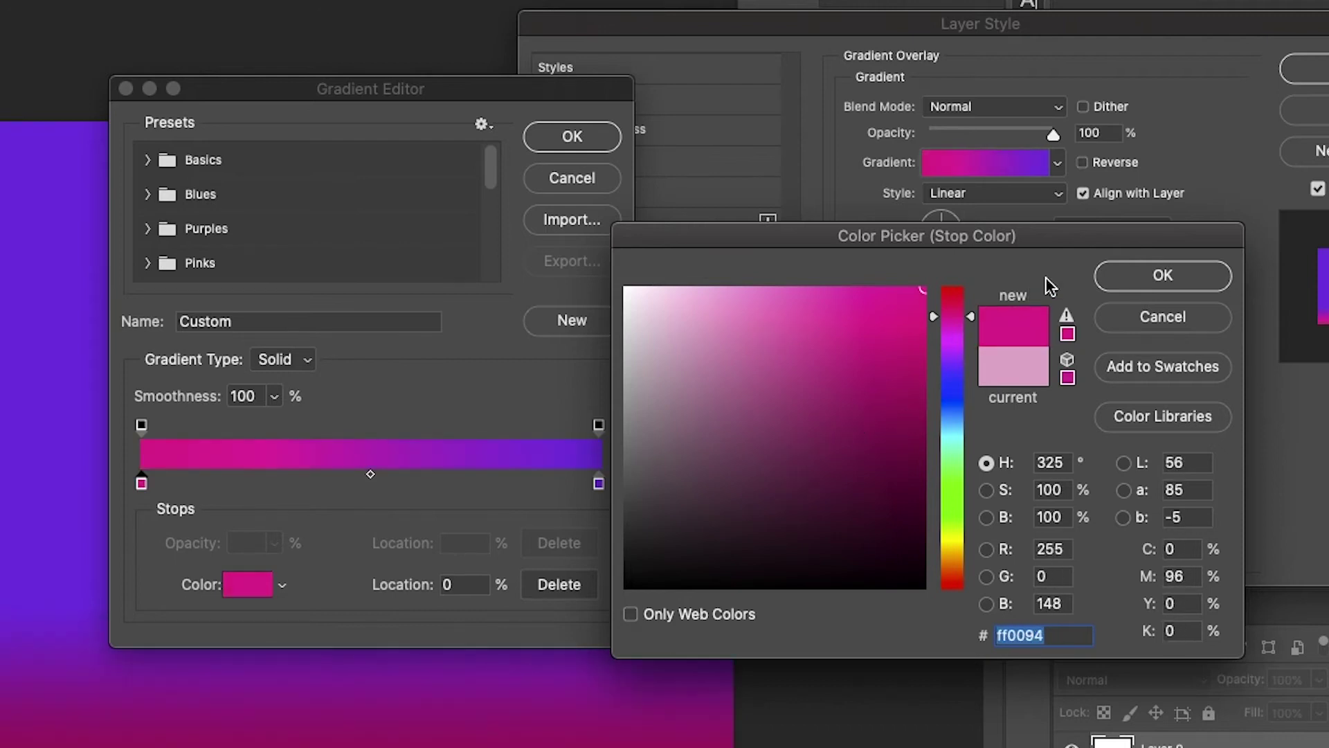
drag(940, 359, 938, 450)
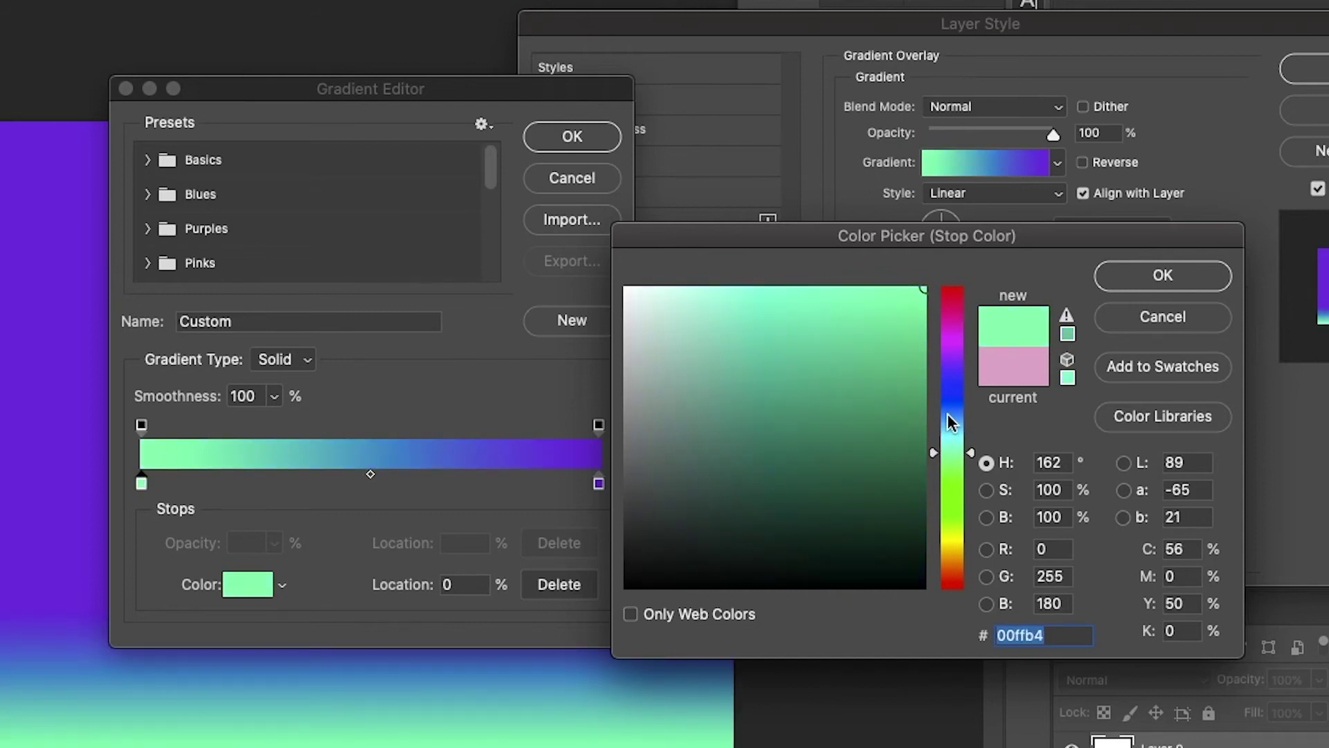
click(1168, 286)
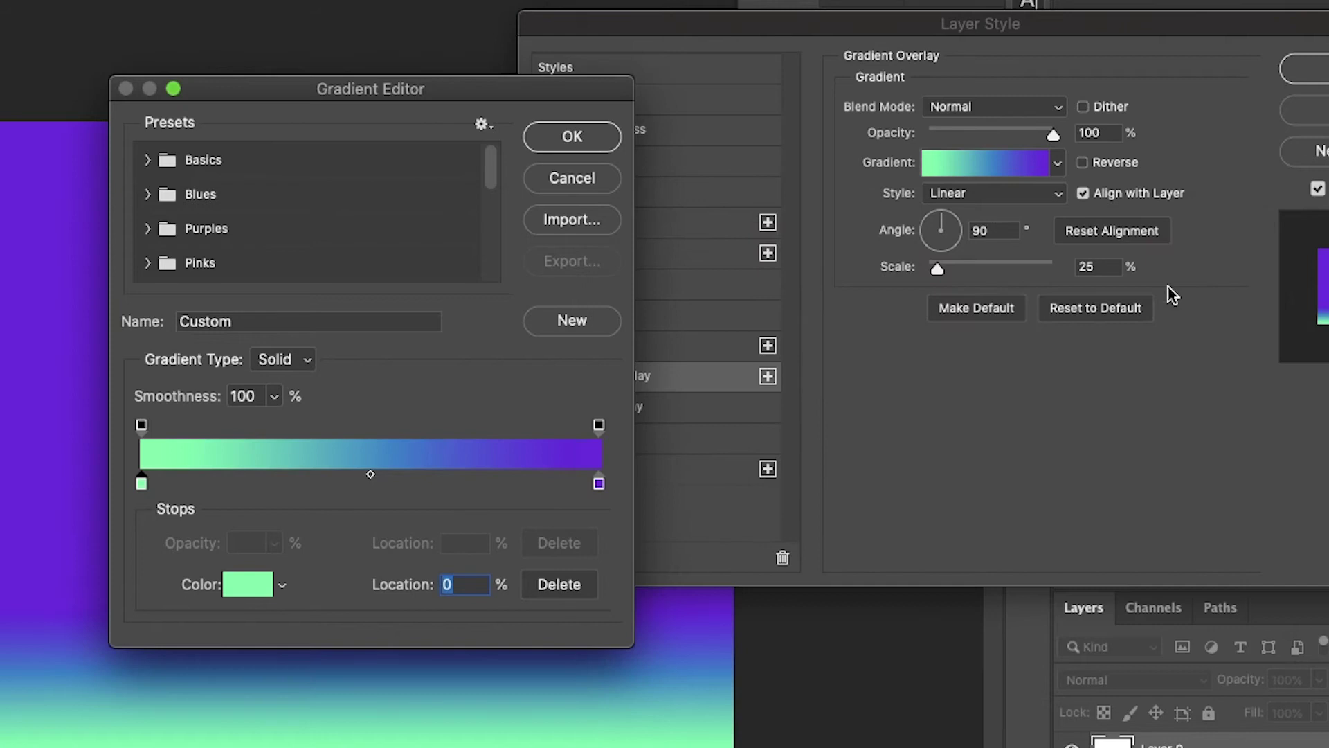
Add a middle colour stop at 54% and colour it pink-red ff006c
click(389, 482)
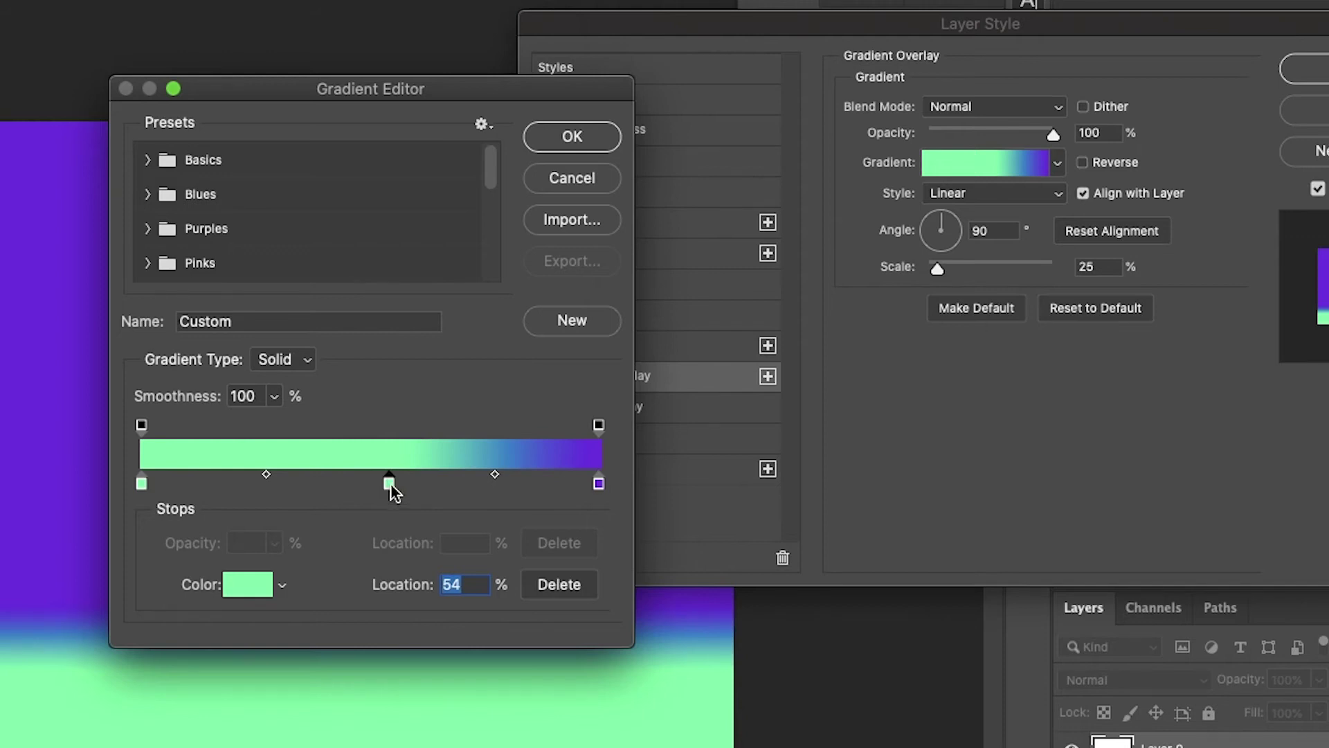
double_click(389, 483)
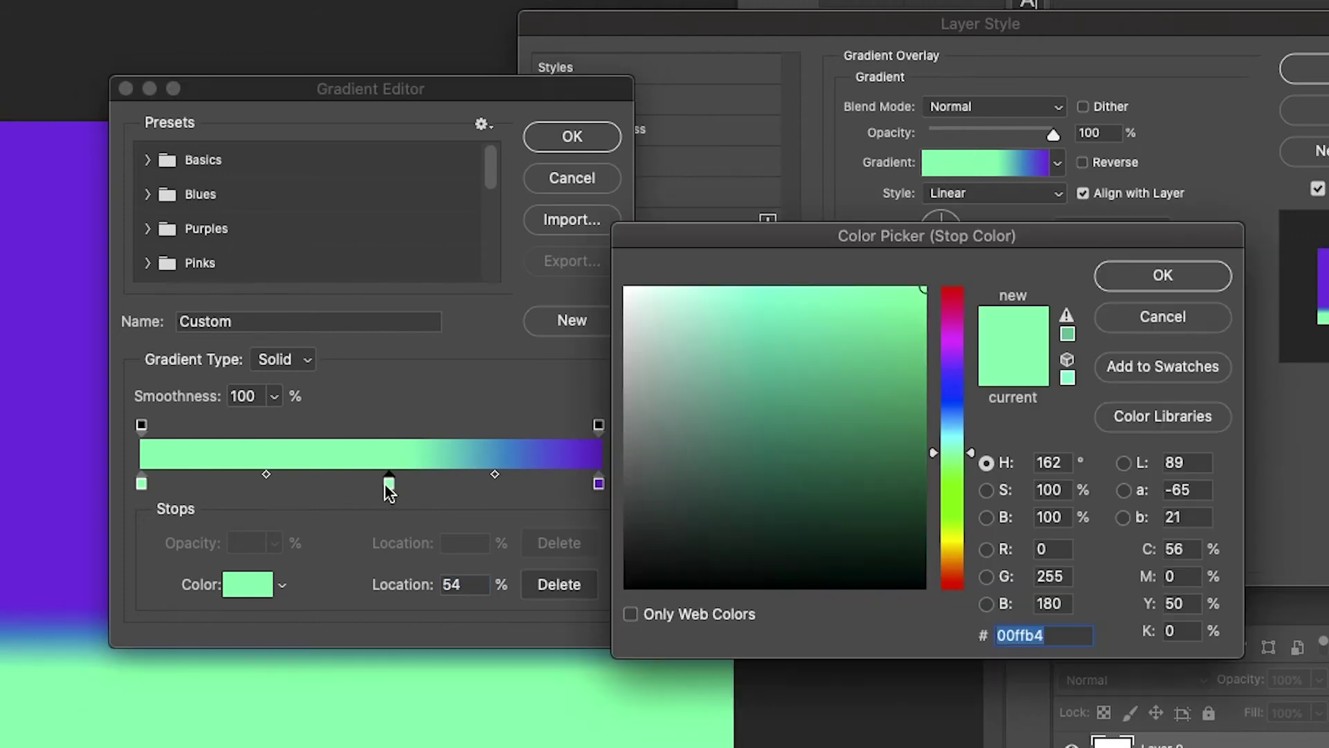
drag(956, 324, 951, 307)
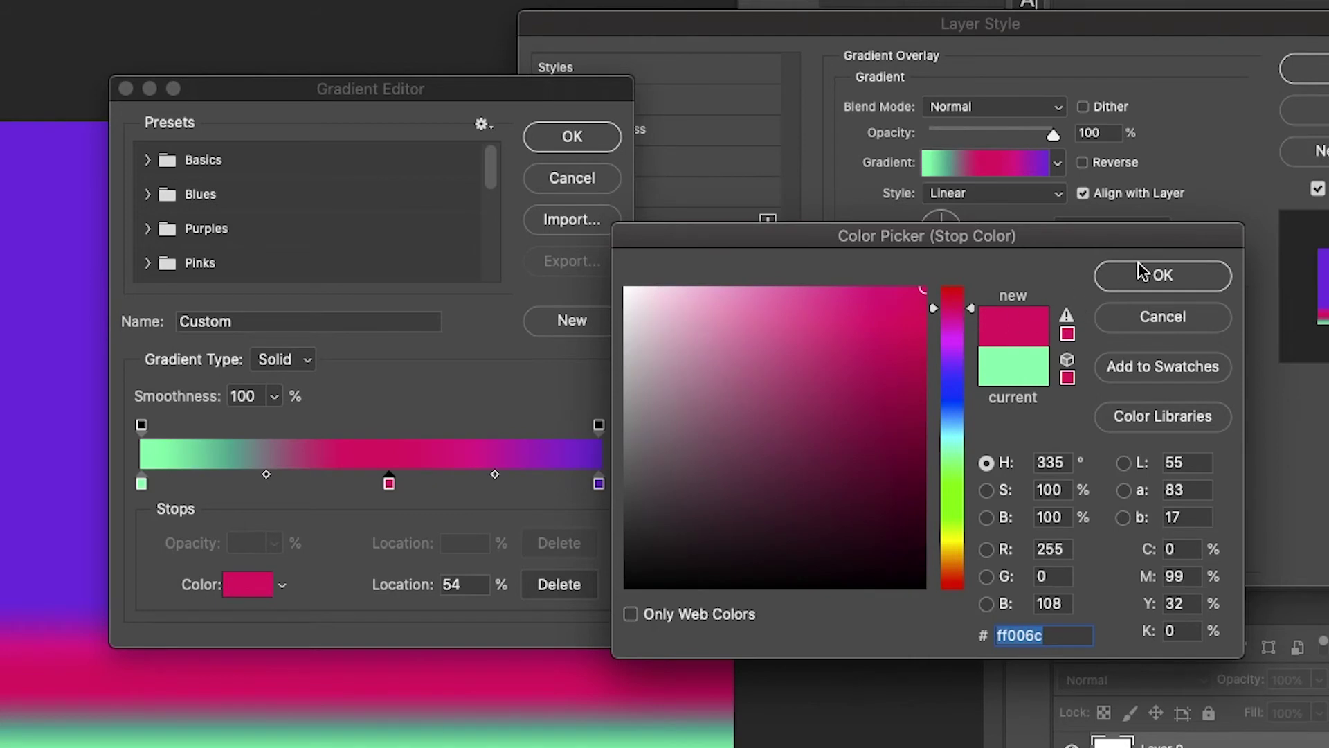
click(1117, 274)
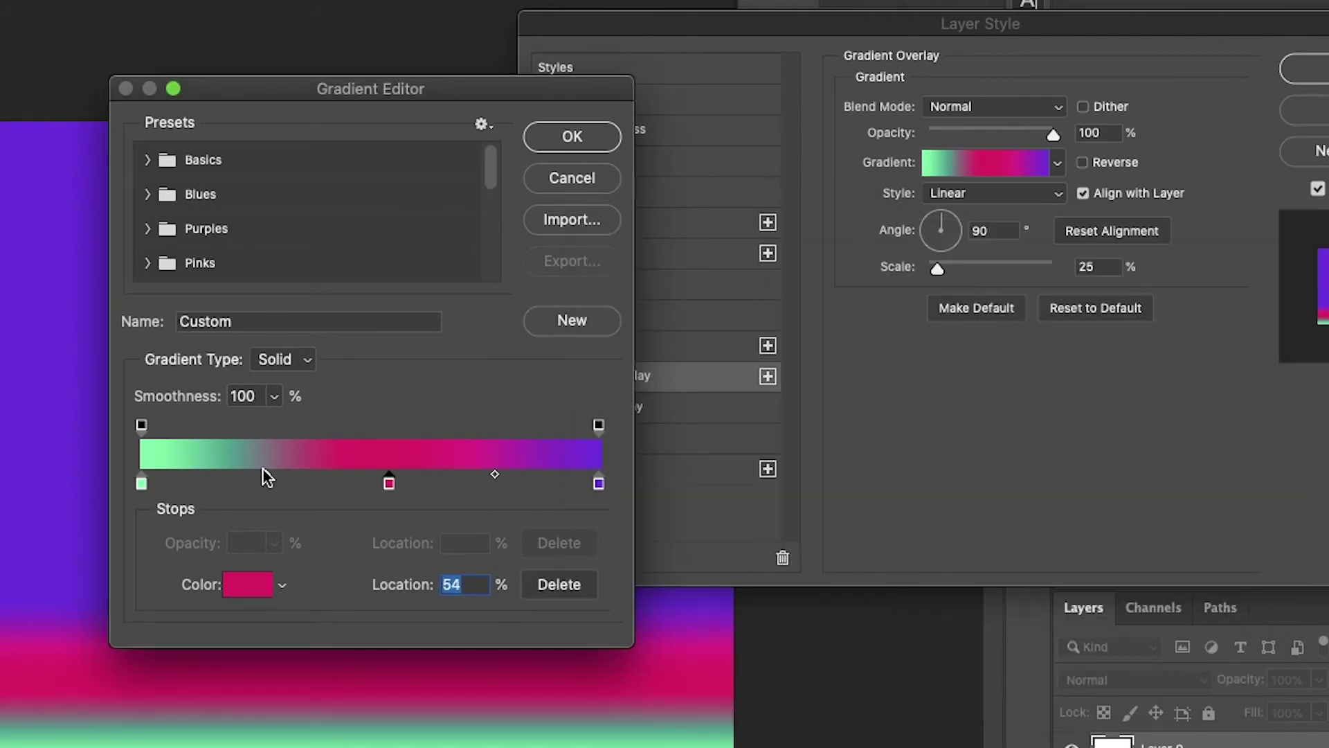
Place the pink-to-violet midpoint at 33% and the mint-to-pink midpoint at 50%
drag(267, 476, 302, 476)
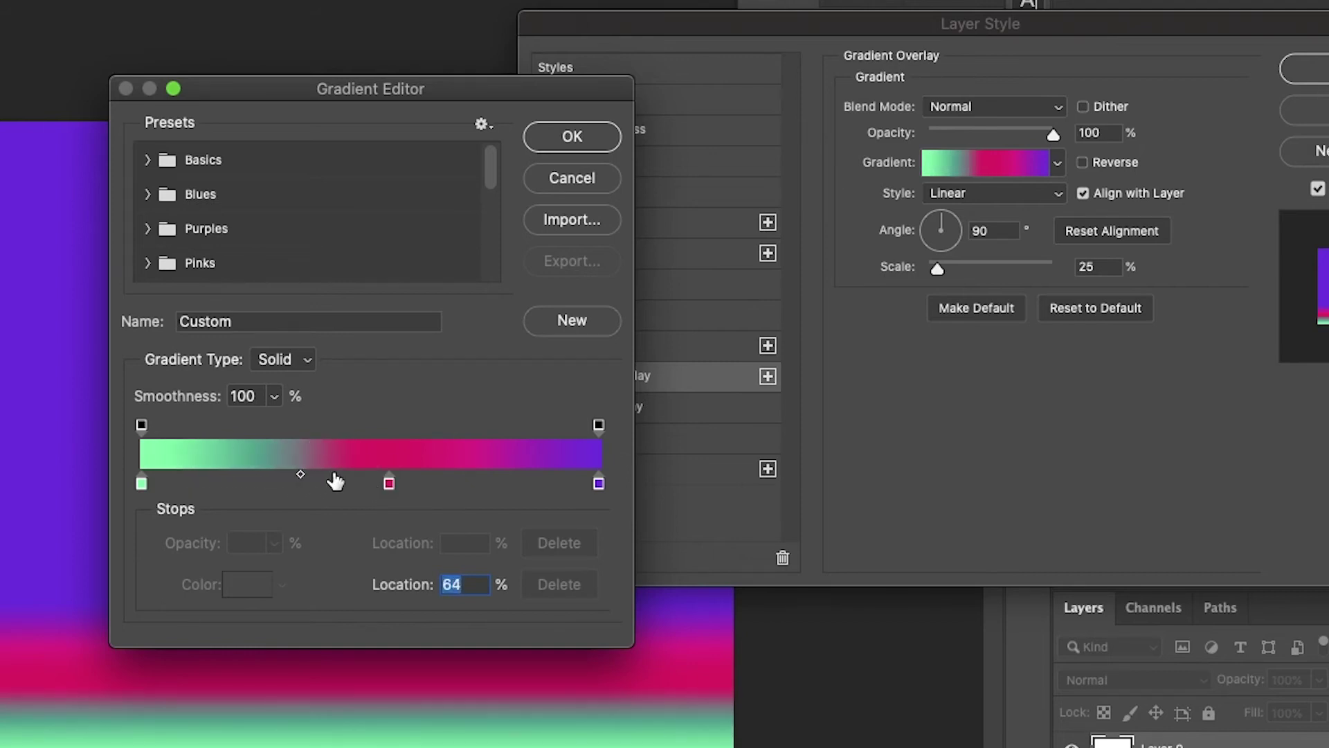
click(387, 486)
drag(495, 476, 571, 480)
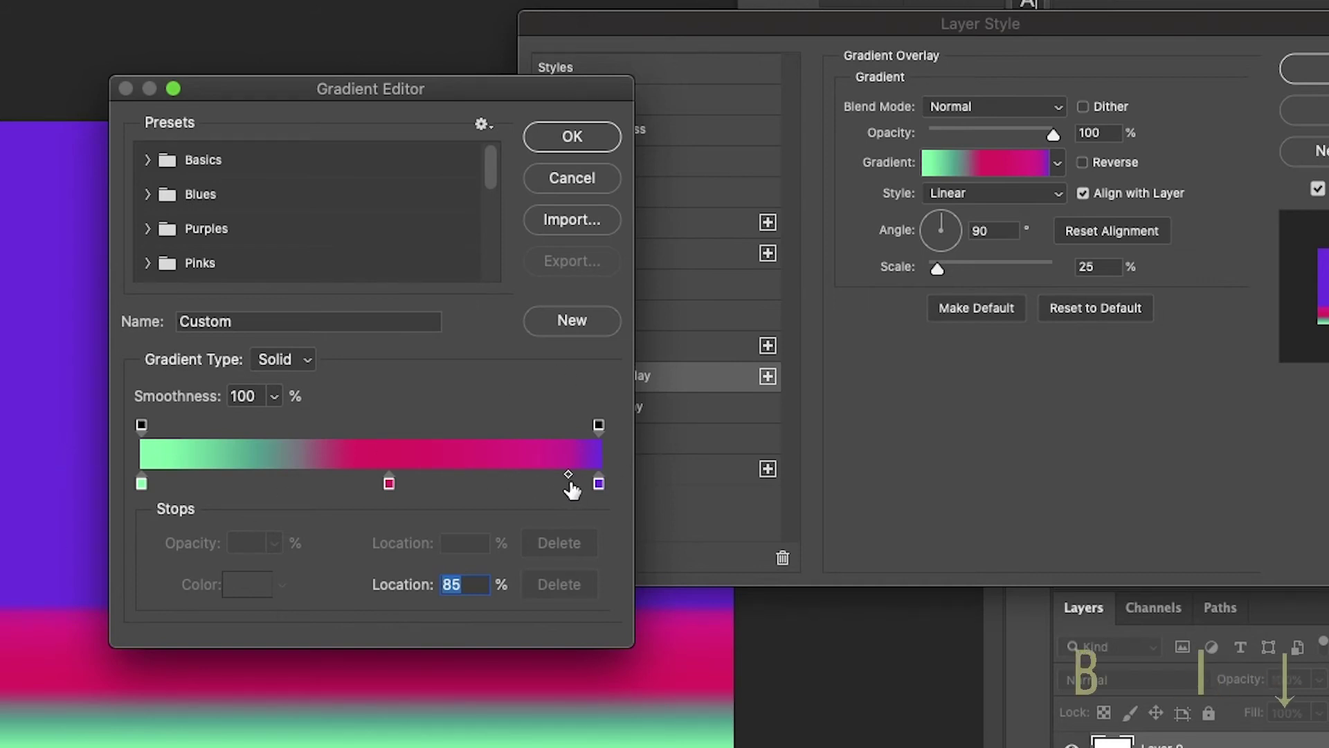
drag(570, 476, 458, 473)
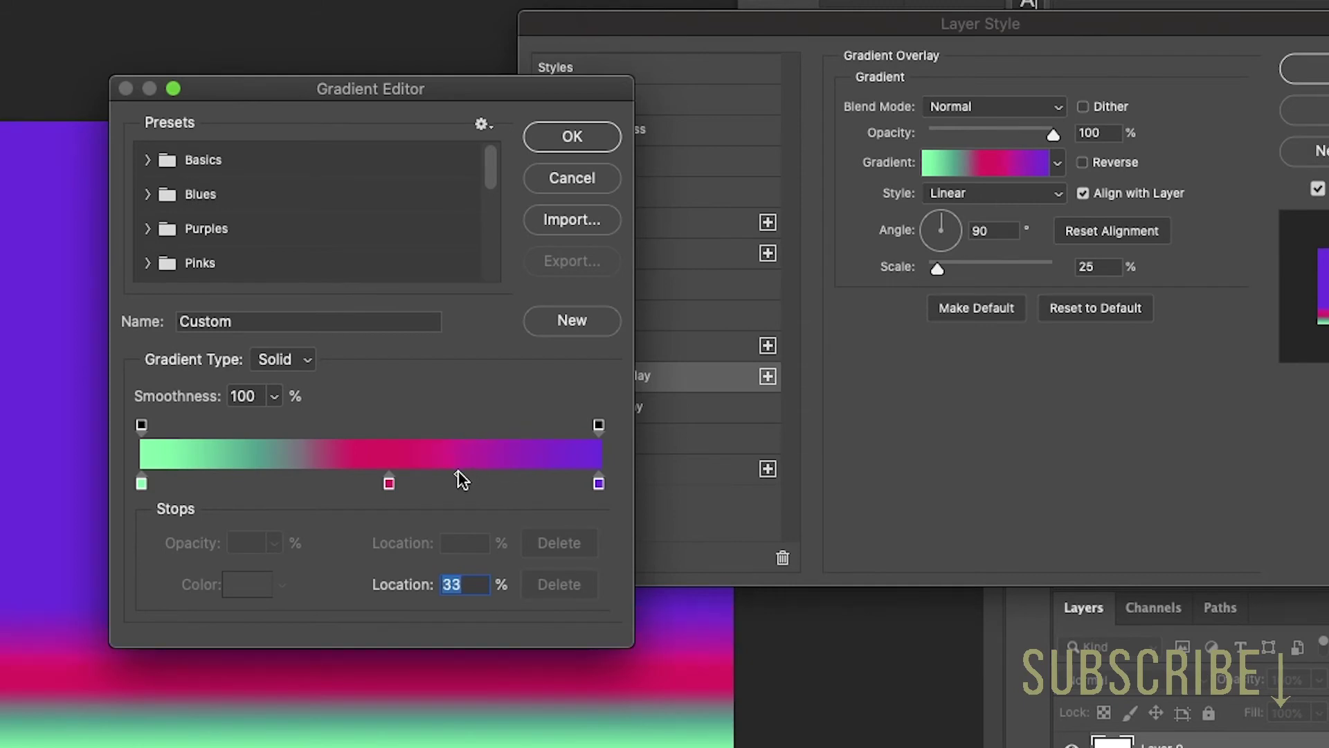
click(389, 482)
drag(301, 483, 269, 486)
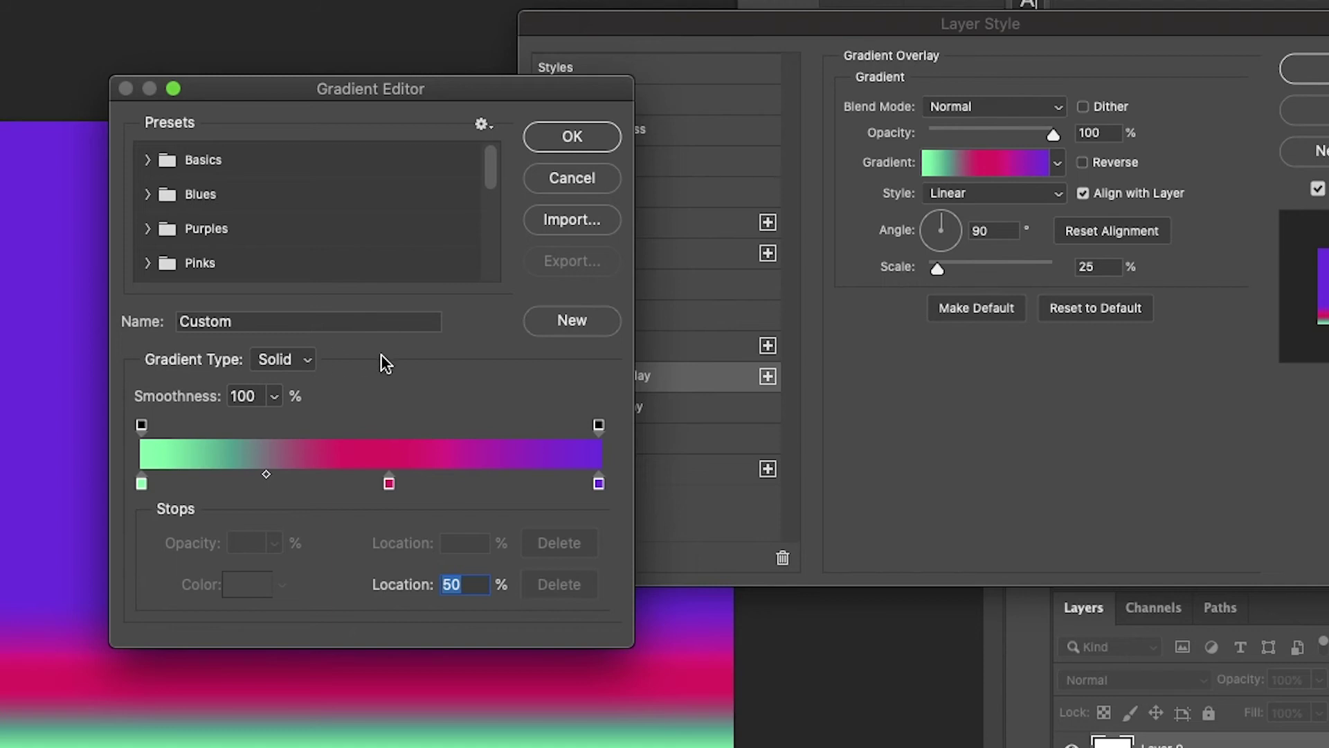
click(307, 365)
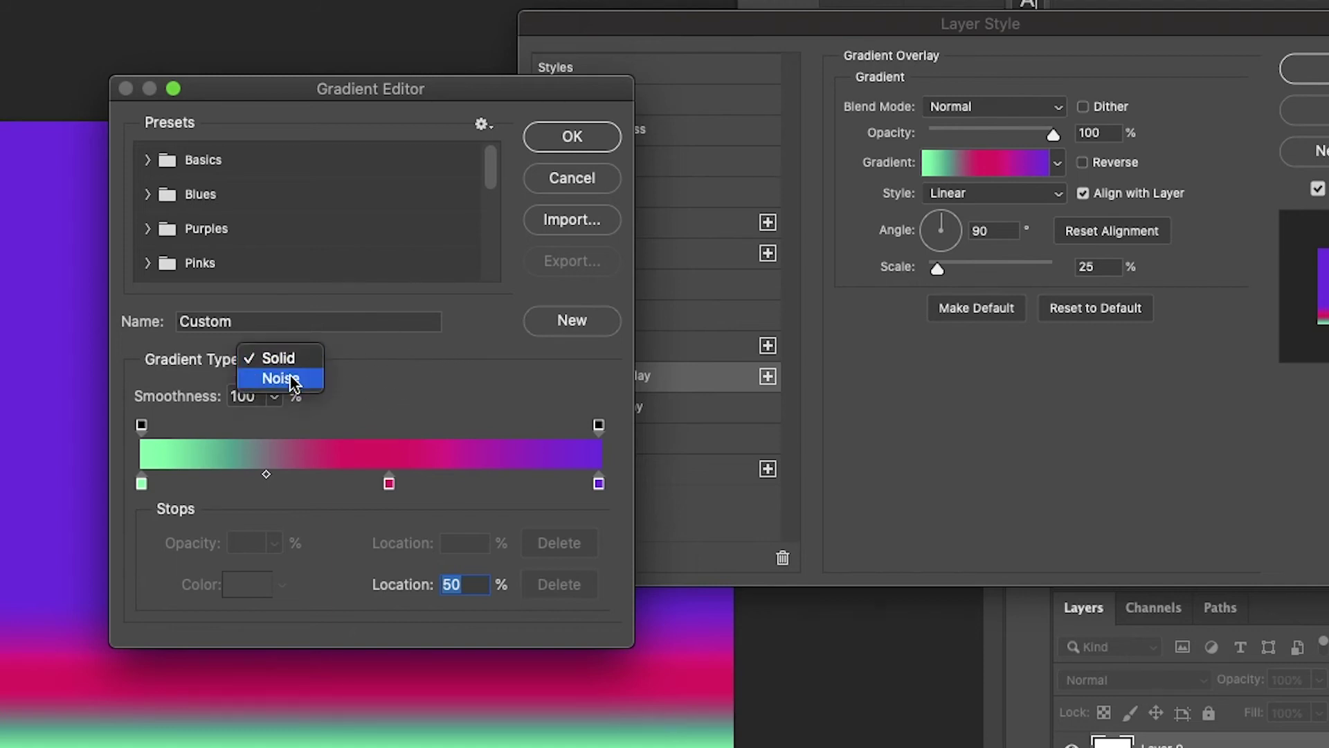
click(289, 379)
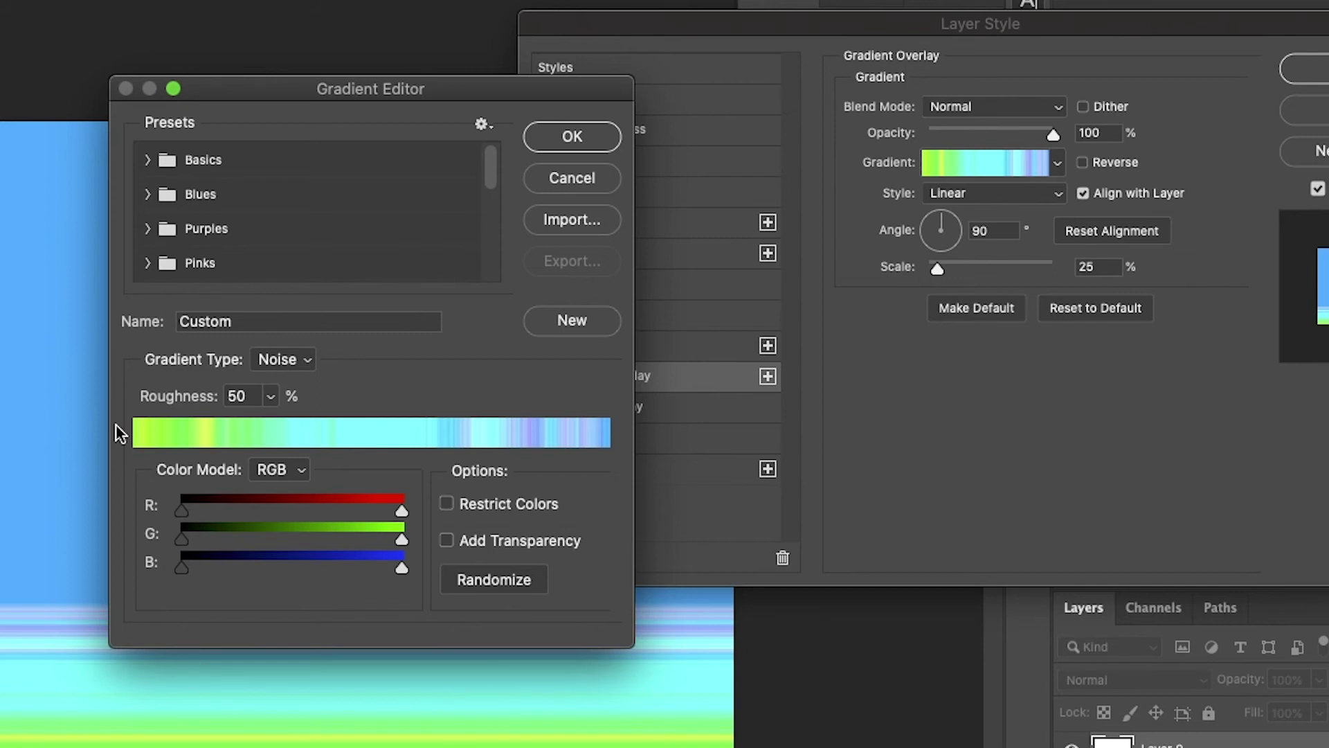
click(279, 469)
click(276, 487)
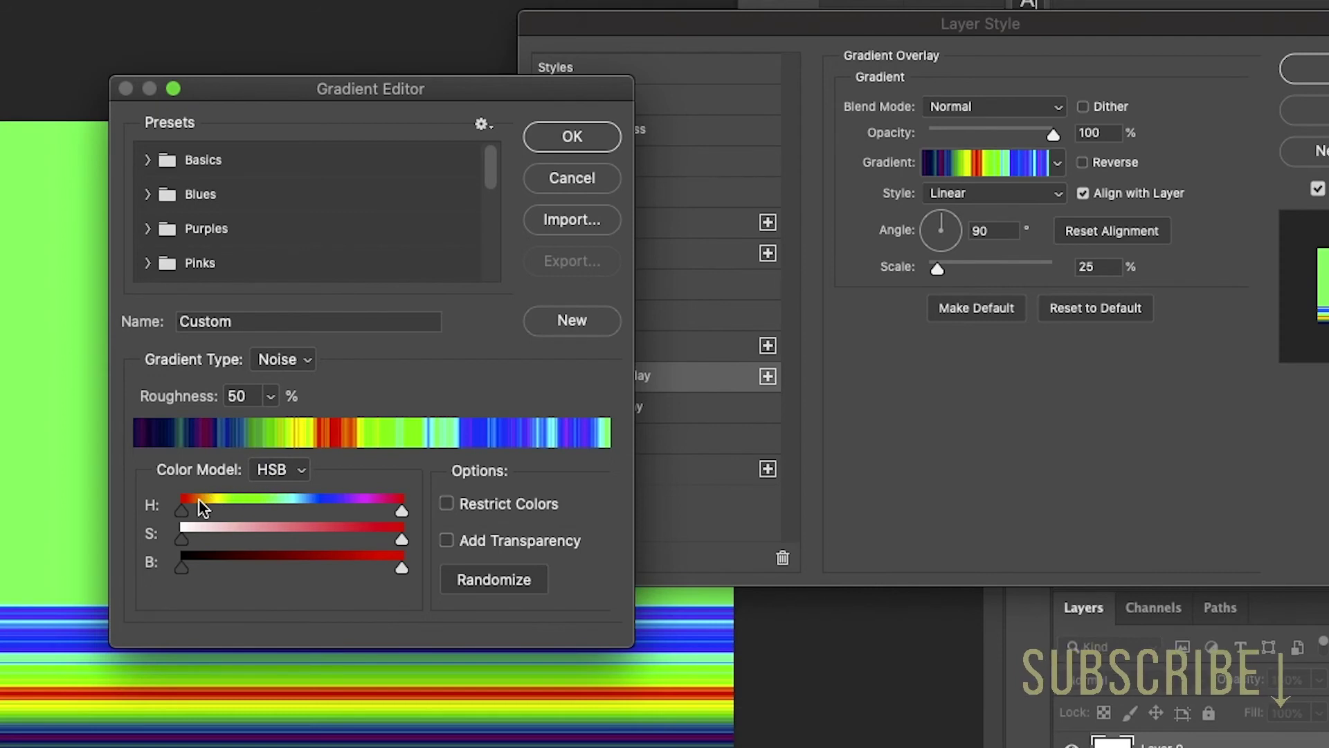
drag(401, 510, 280, 510)
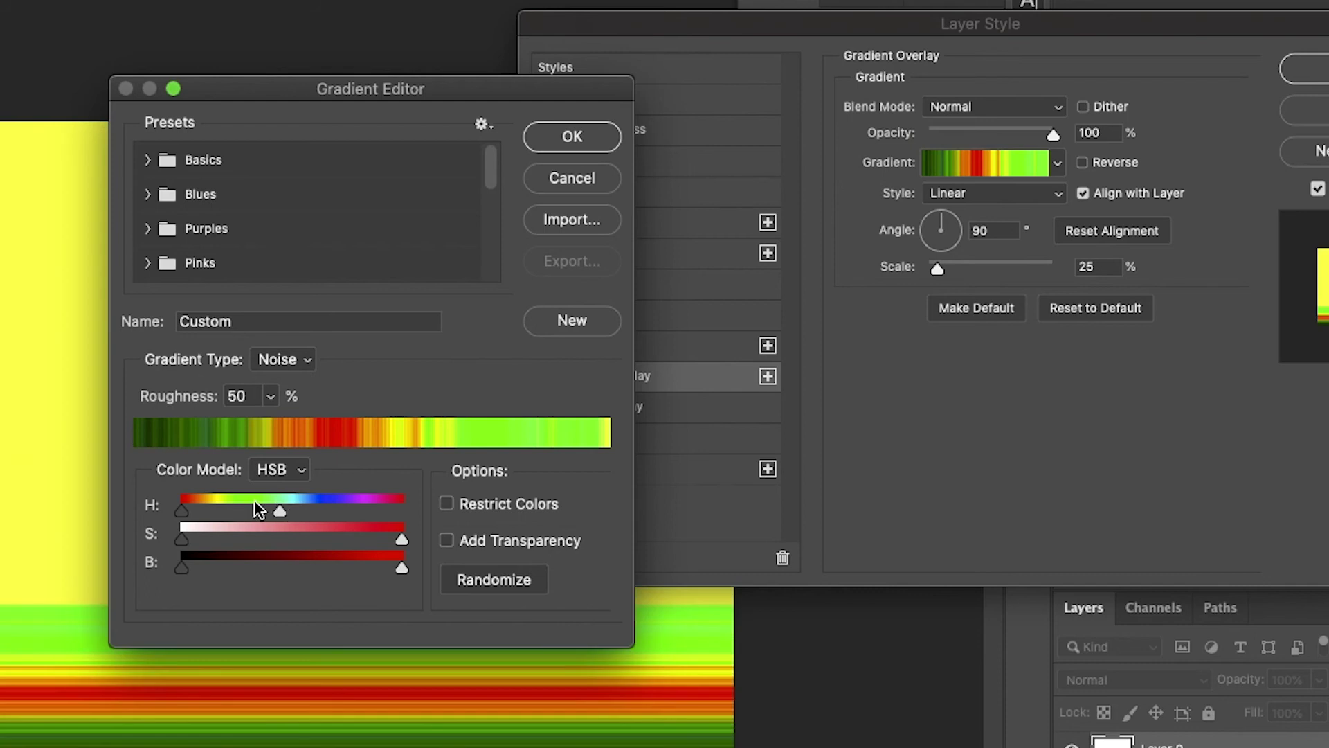
drag(280, 509, 418, 509)
click(298, 358)
click(295, 339)
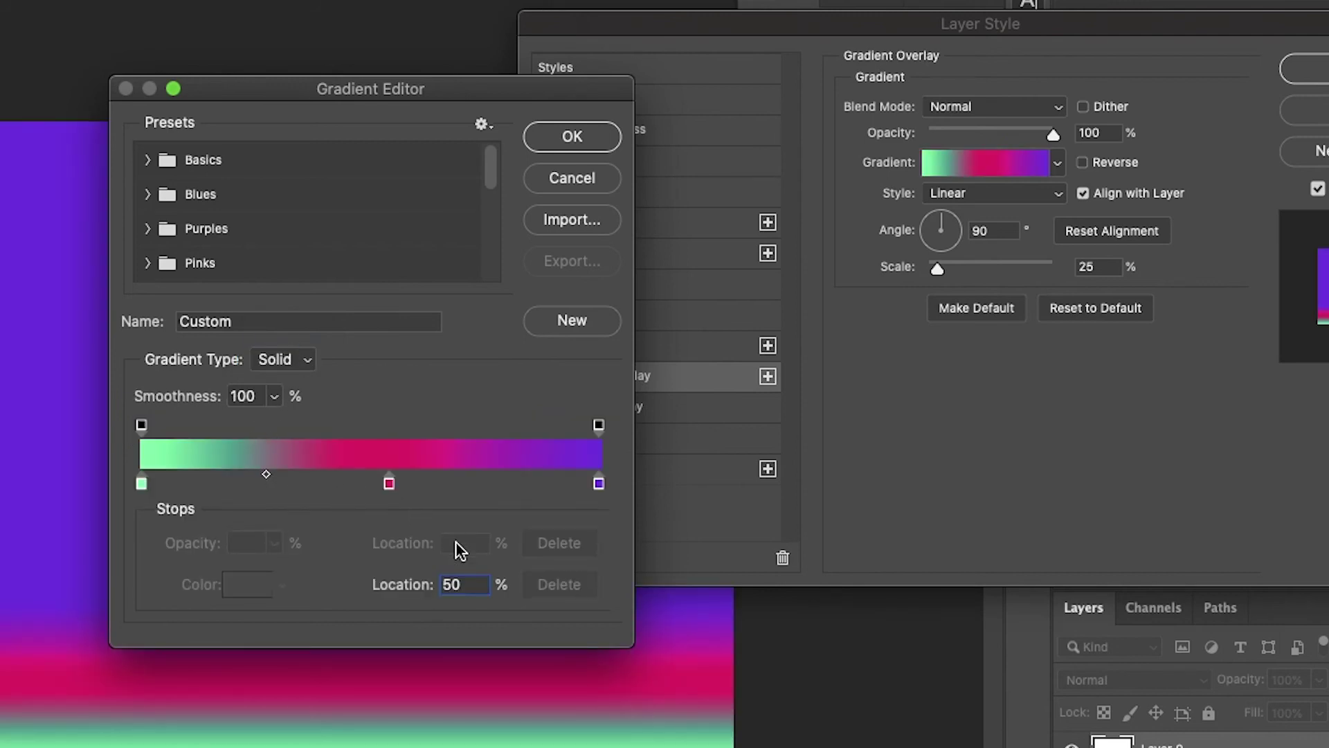
Name the gradient 'yl', save it as a new preset, and close the Gradient Editor
click(395, 317)
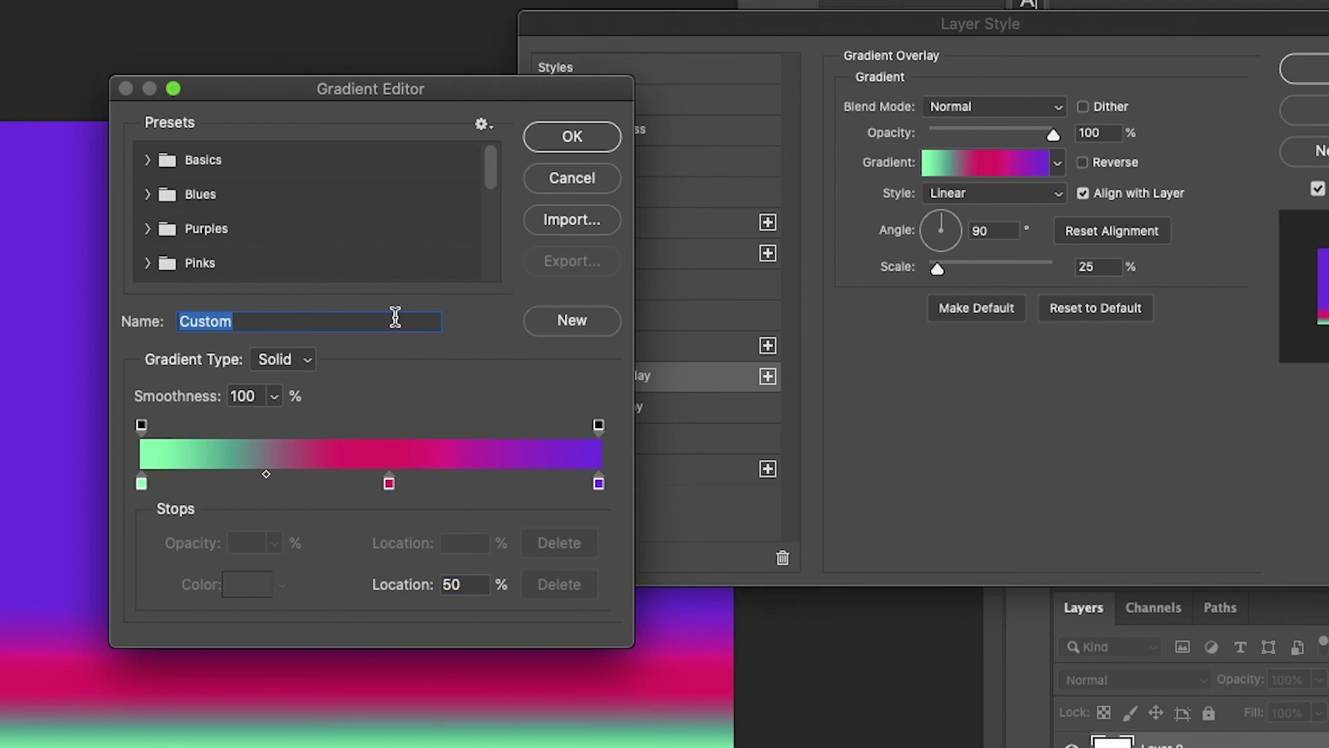
text(yles Gradient)
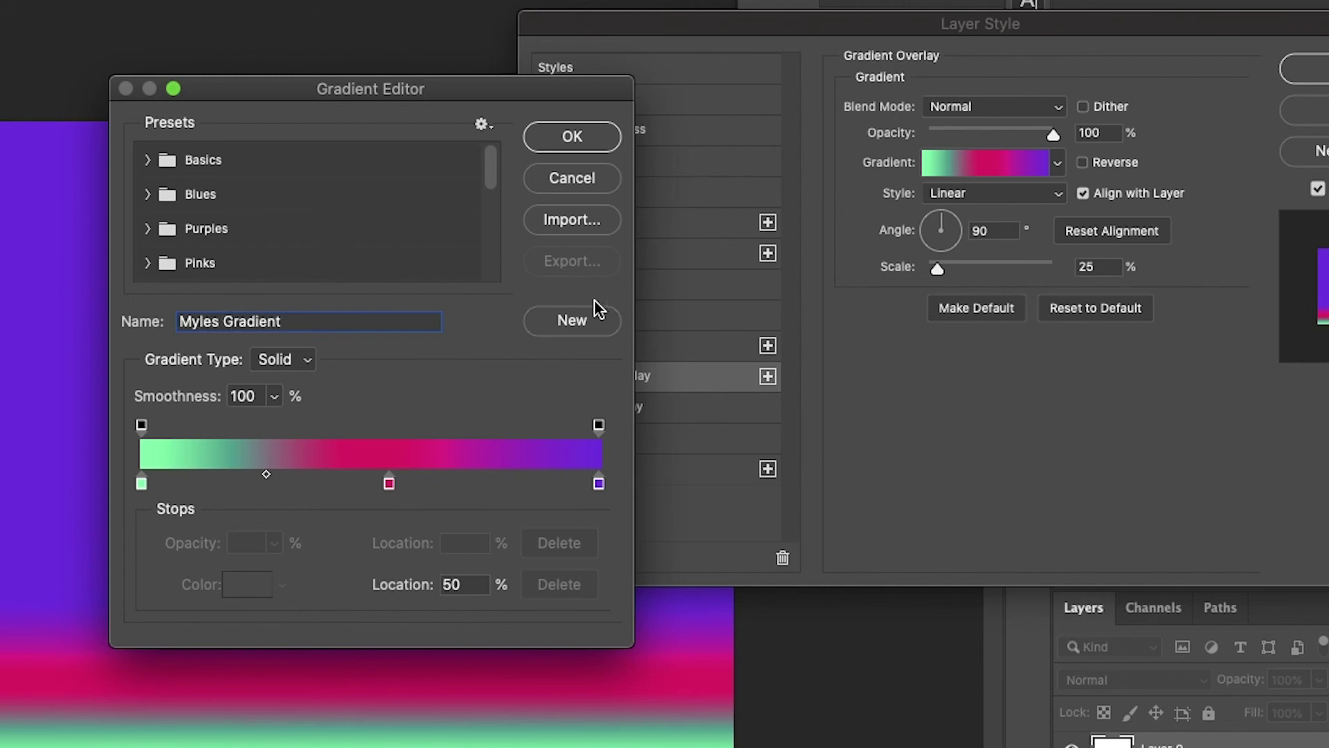
click(592, 330)
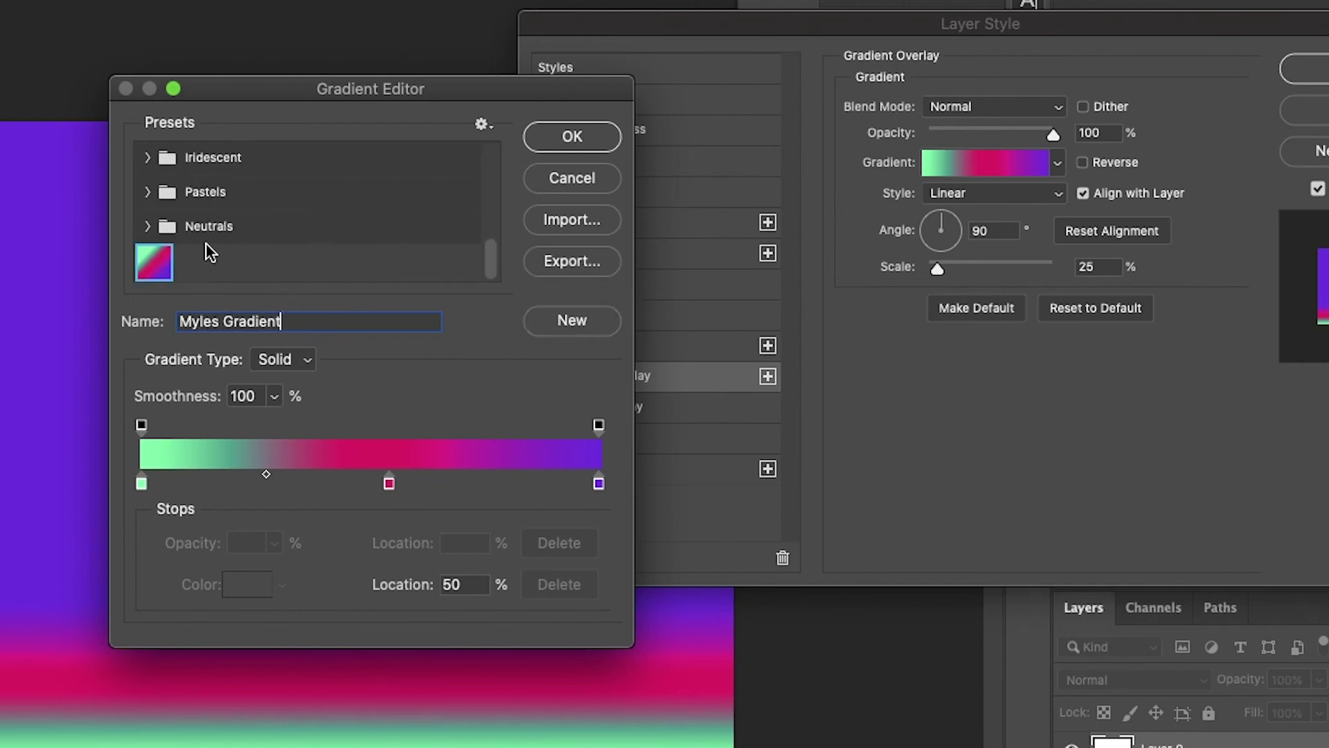
click(558, 126)
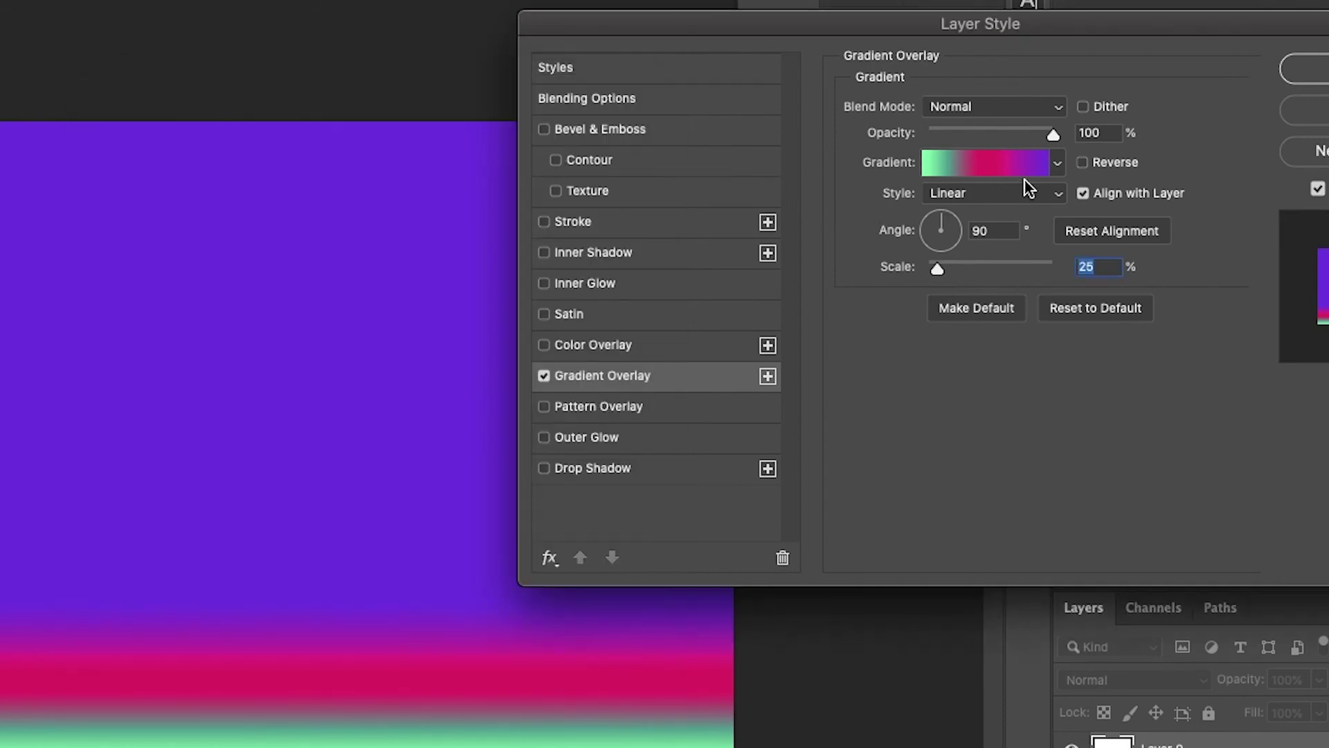
Apply the newly saved 'yl' gradient preset and raise the overlay scale to 104%
click(1058, 161)
scroll(929, 405, down, 5)
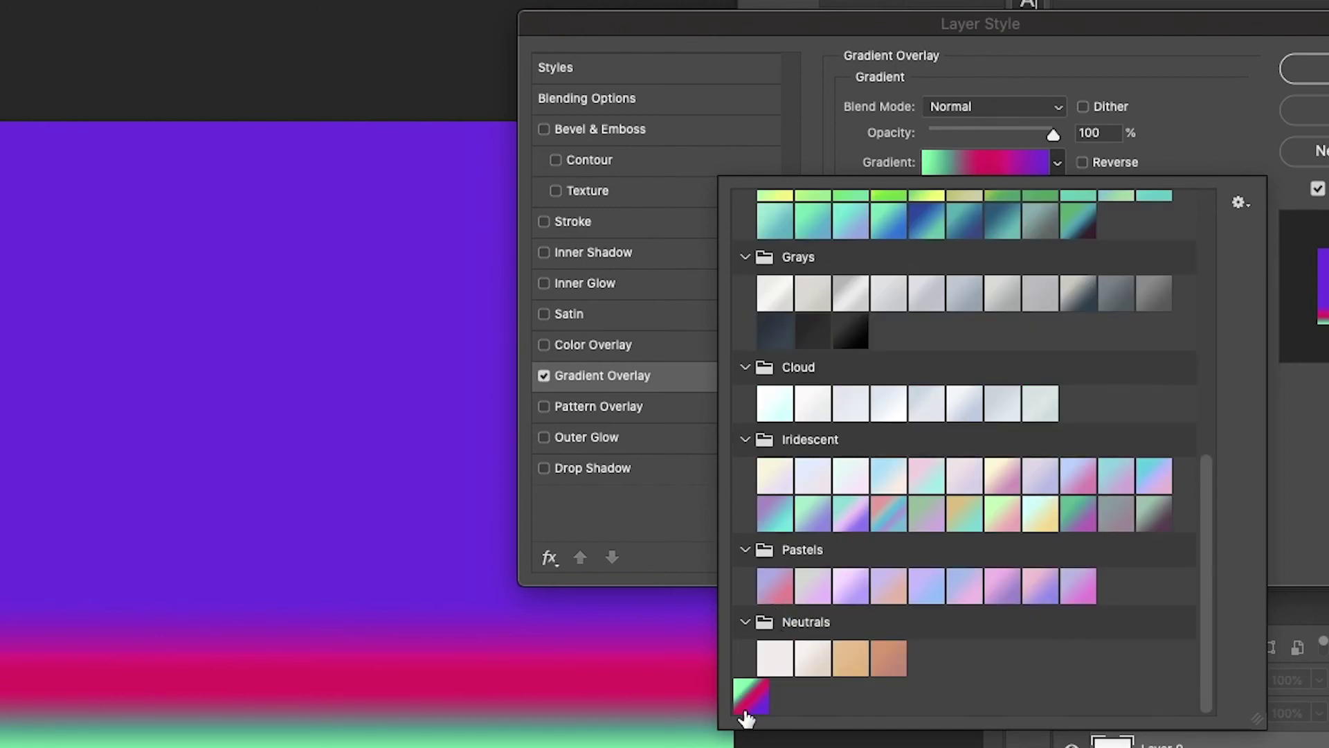
click(1319, 521)
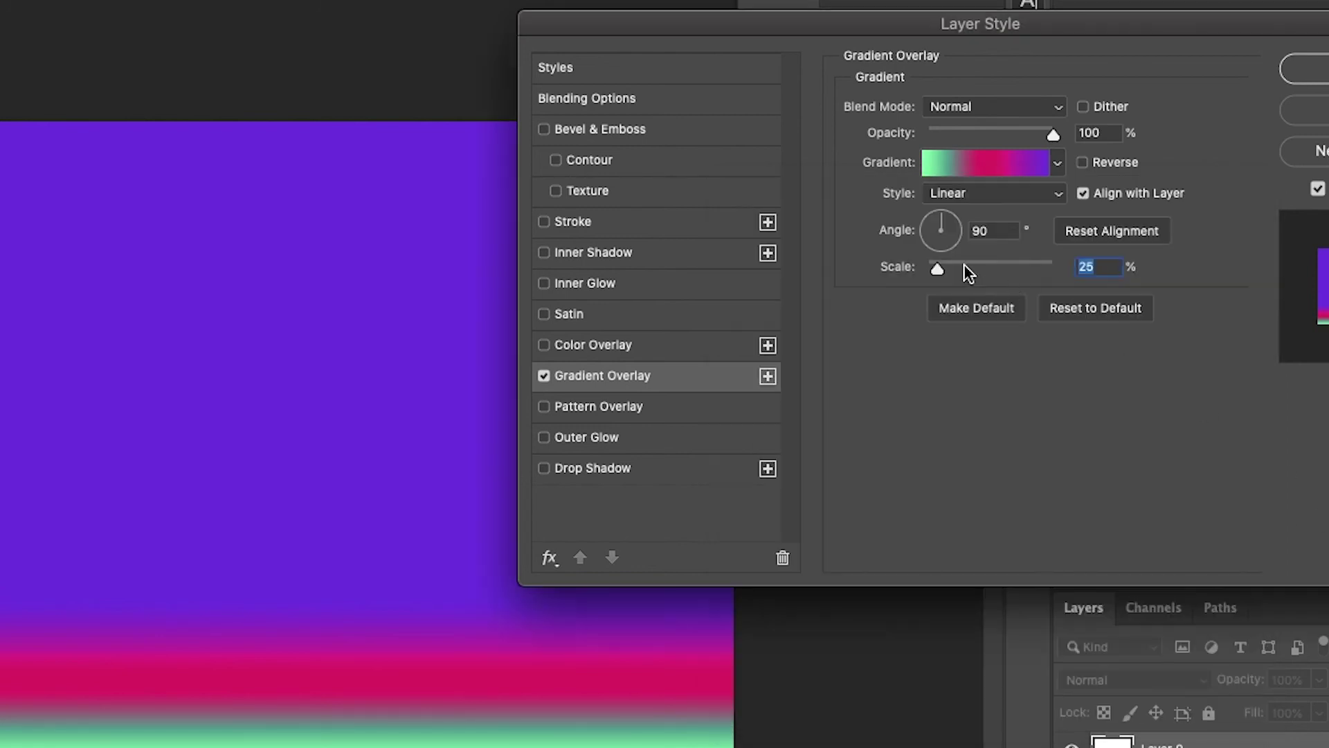
drag(937, 270, 1008, 269)
drag(210, 547, 247, 333)
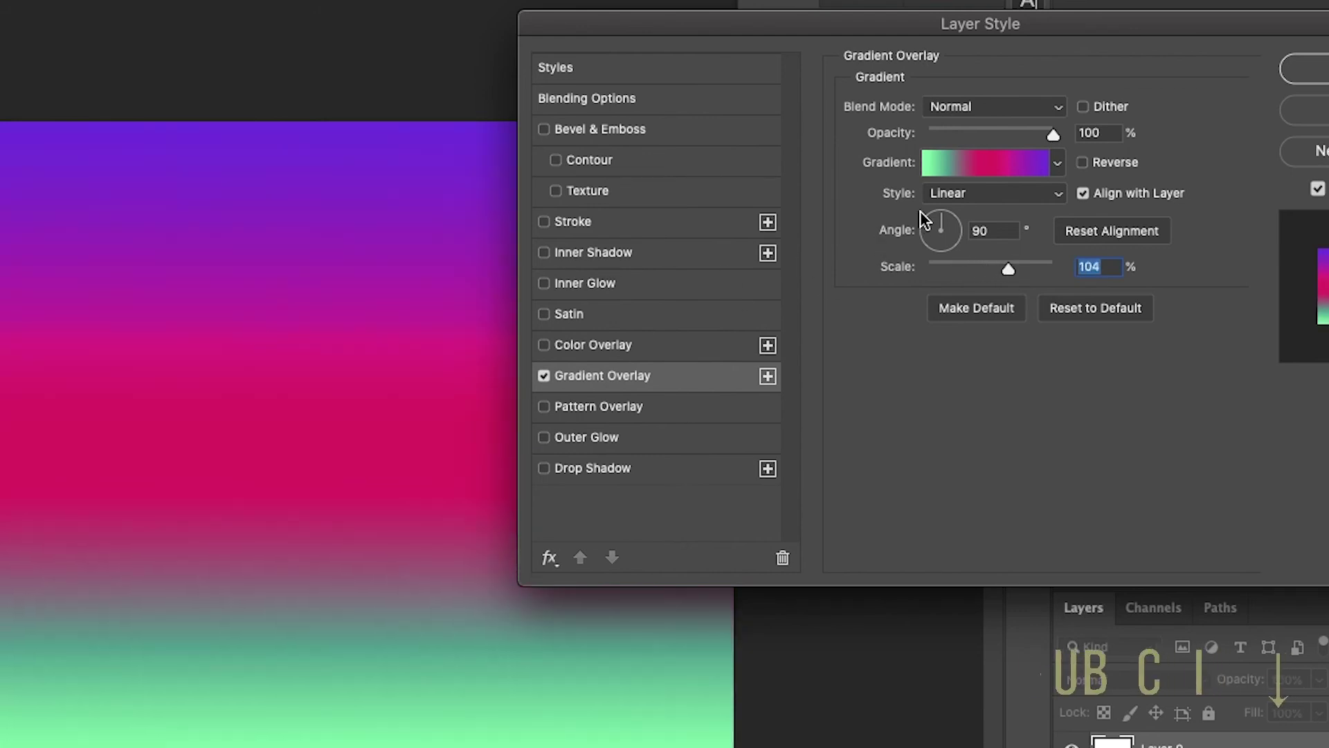
Switch the overlay to Radial, nudge its mint centre up, and set Scale to 150%
click(931, 195)
click(945, 207)
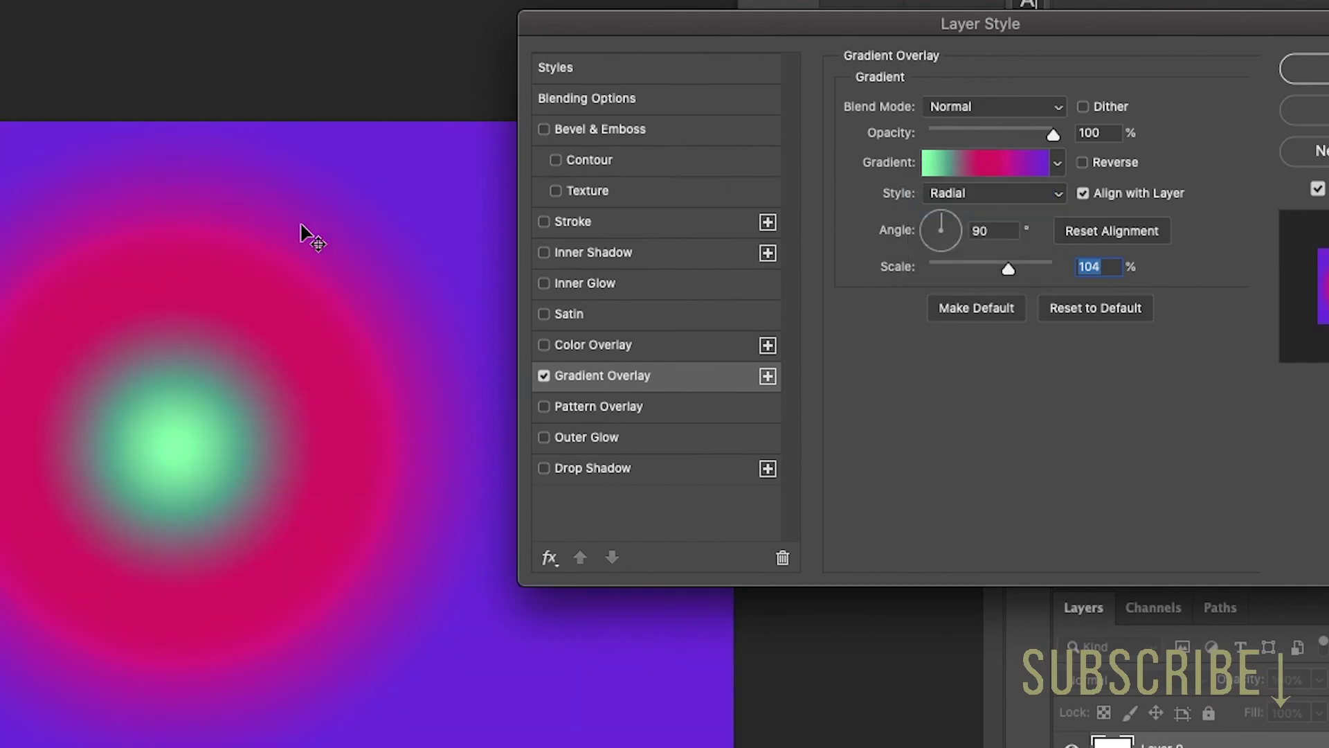
drag(261, 279, 273, 261)
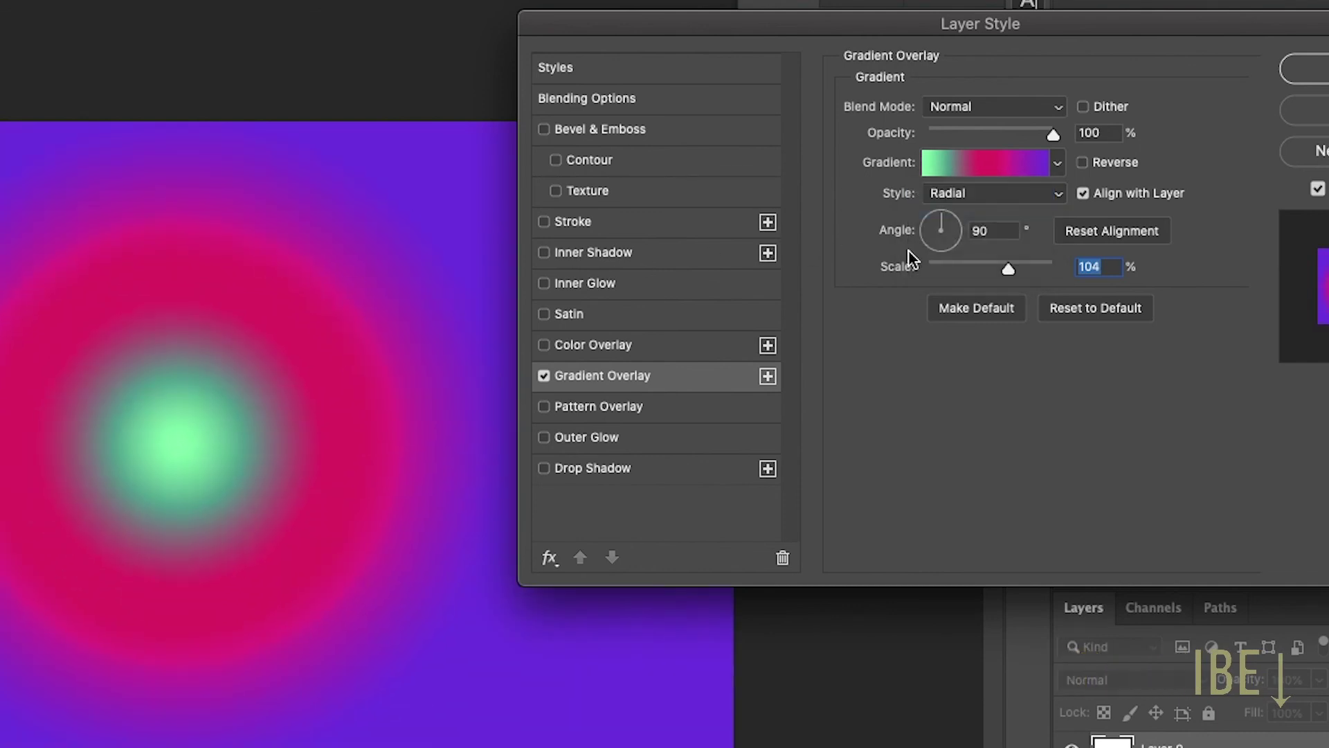
drag(1009, 268, 1207, 272)
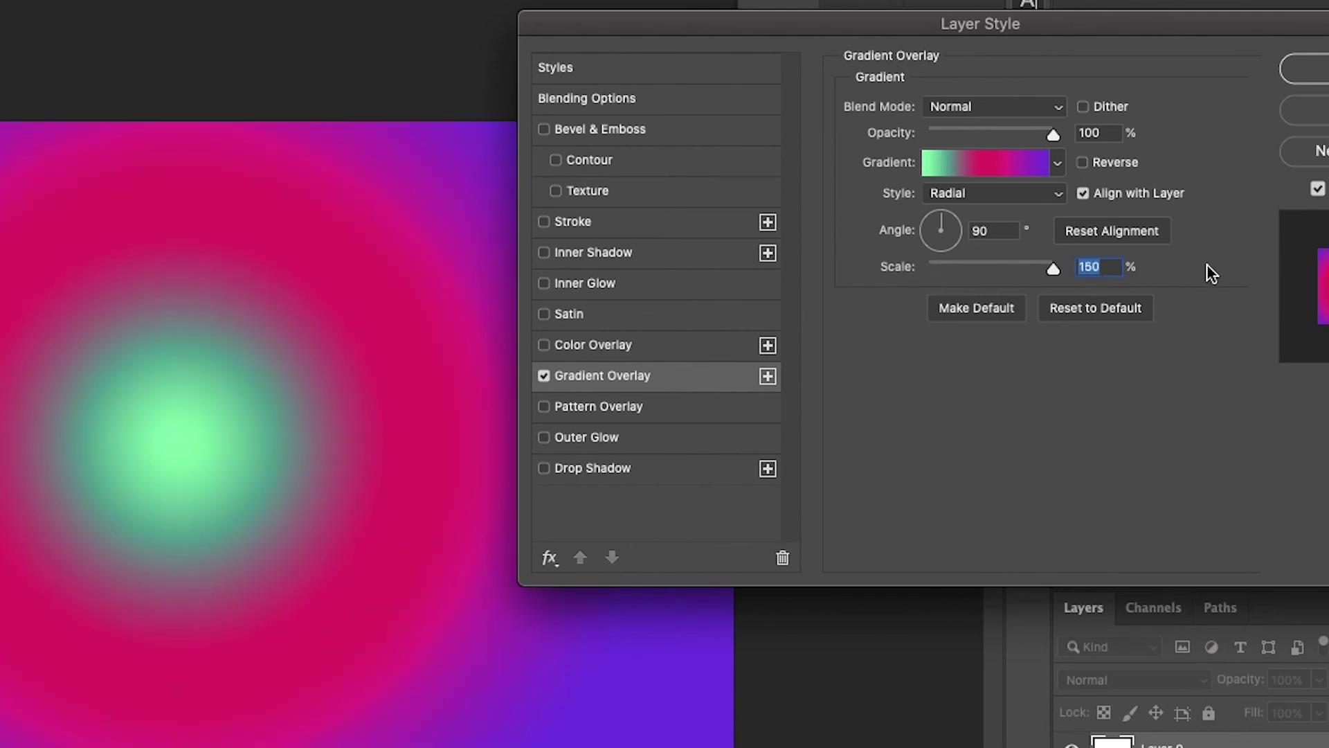